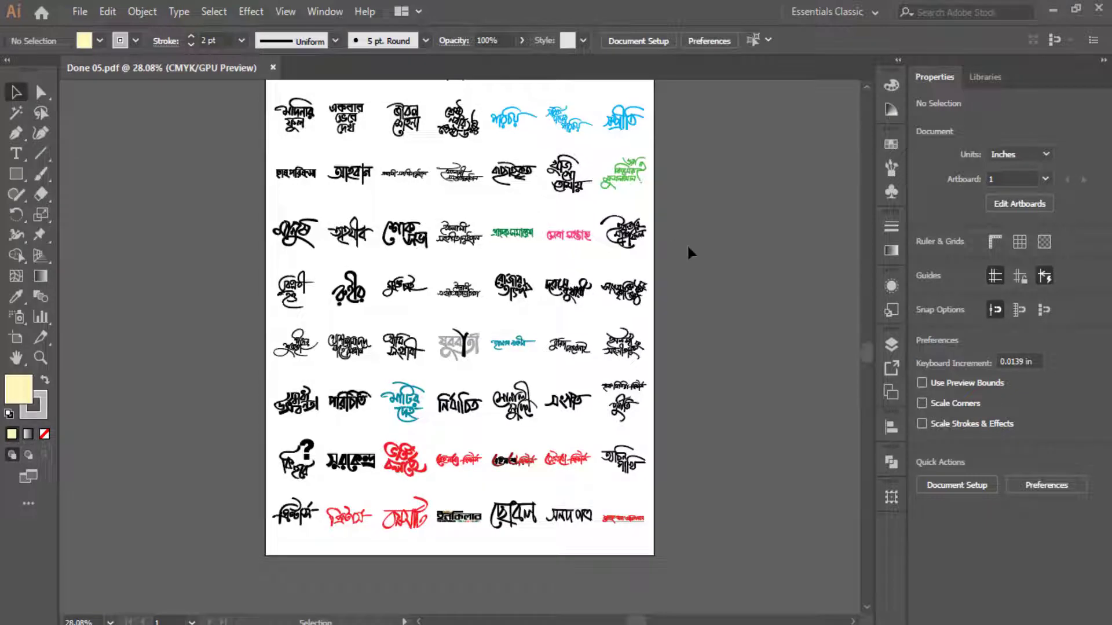
- Outline the whole logo sheet and each row of logos, then undo the outlines
scroll(690, 252, up, 2)
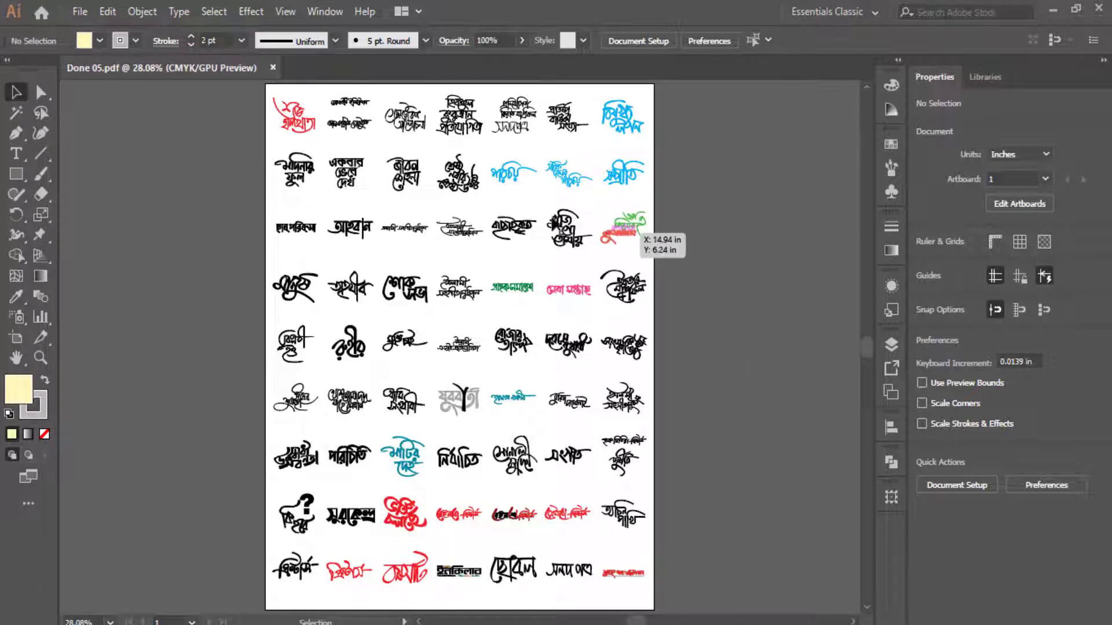
drag(265, 86, 656, 612)
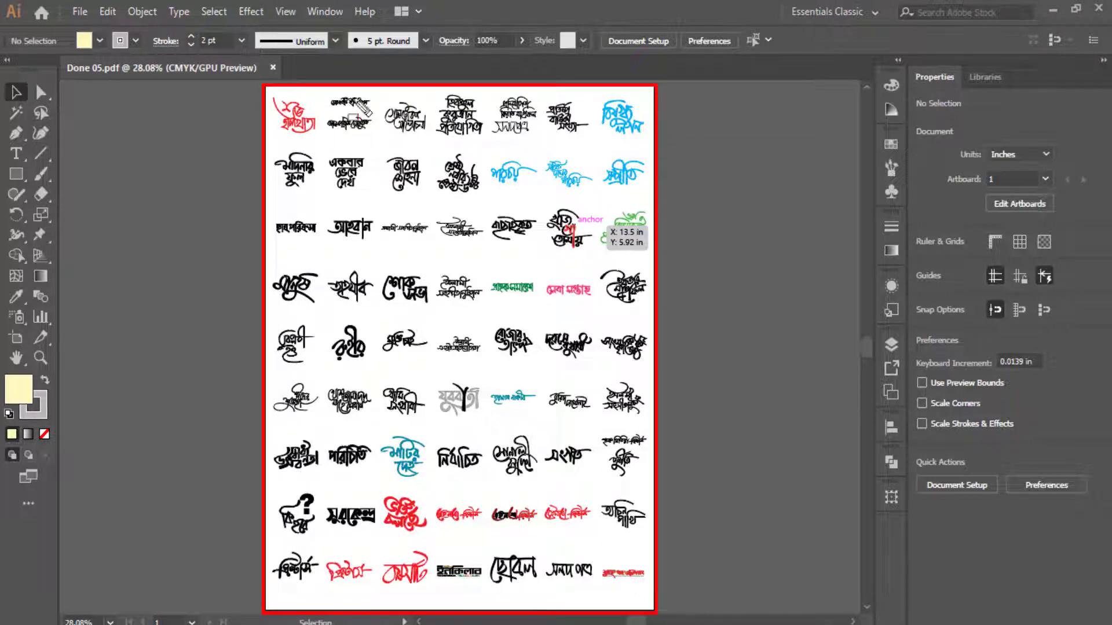
drag(264, 85, 657, 145)
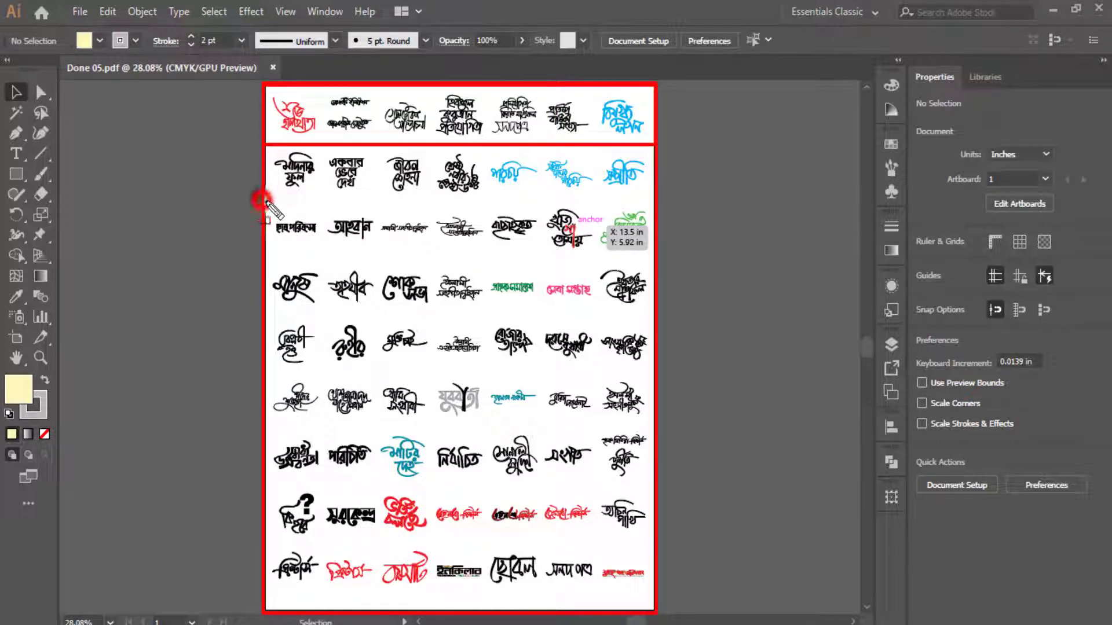
drag(264, 201, 655, 262)
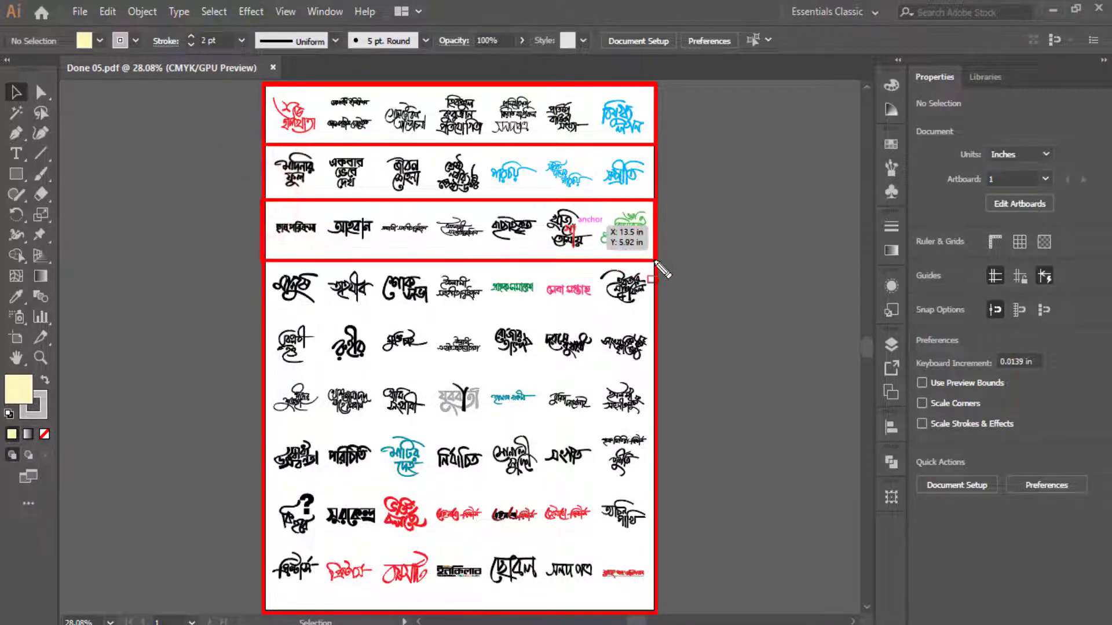
drag(263, 321, 654, 365)
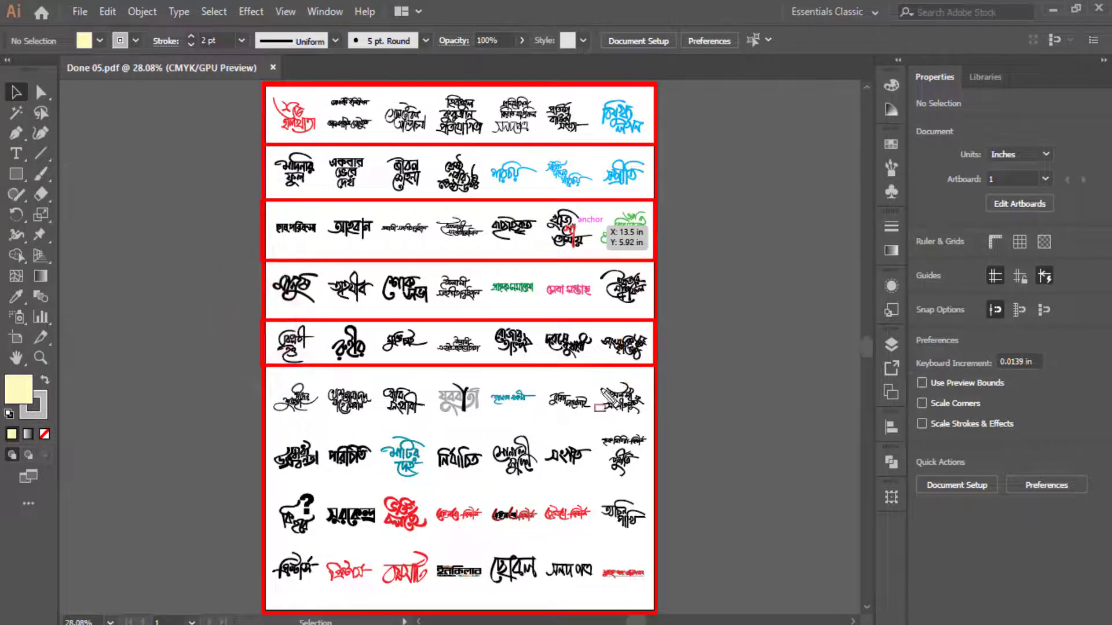
drag(262, 429, 656, 484)
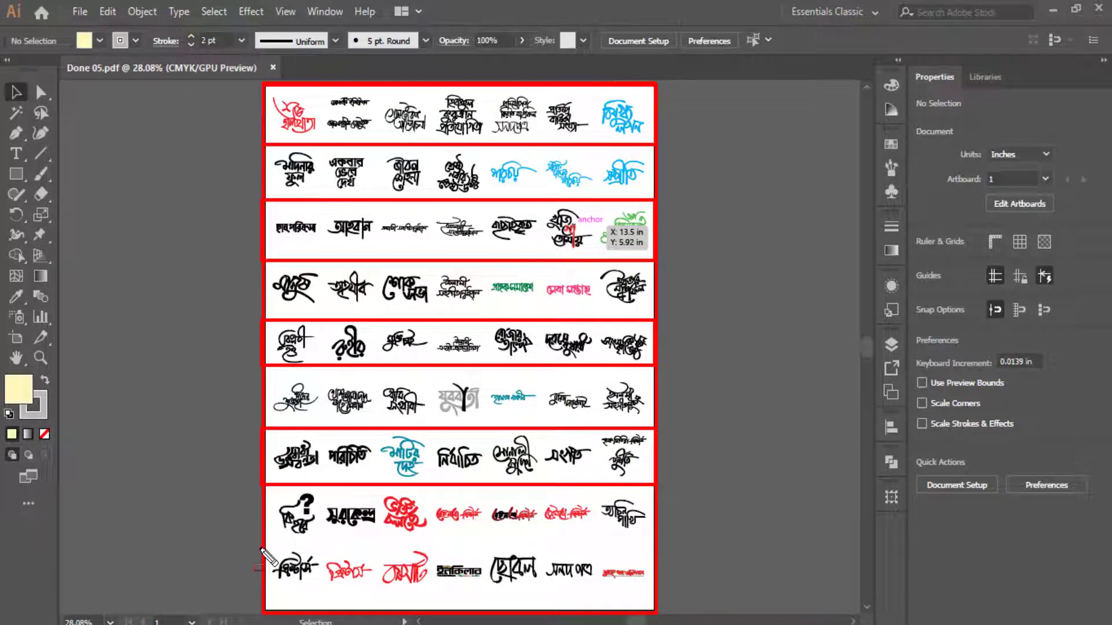
drag(260, 549, 657, 611)
key(ctrl+z)
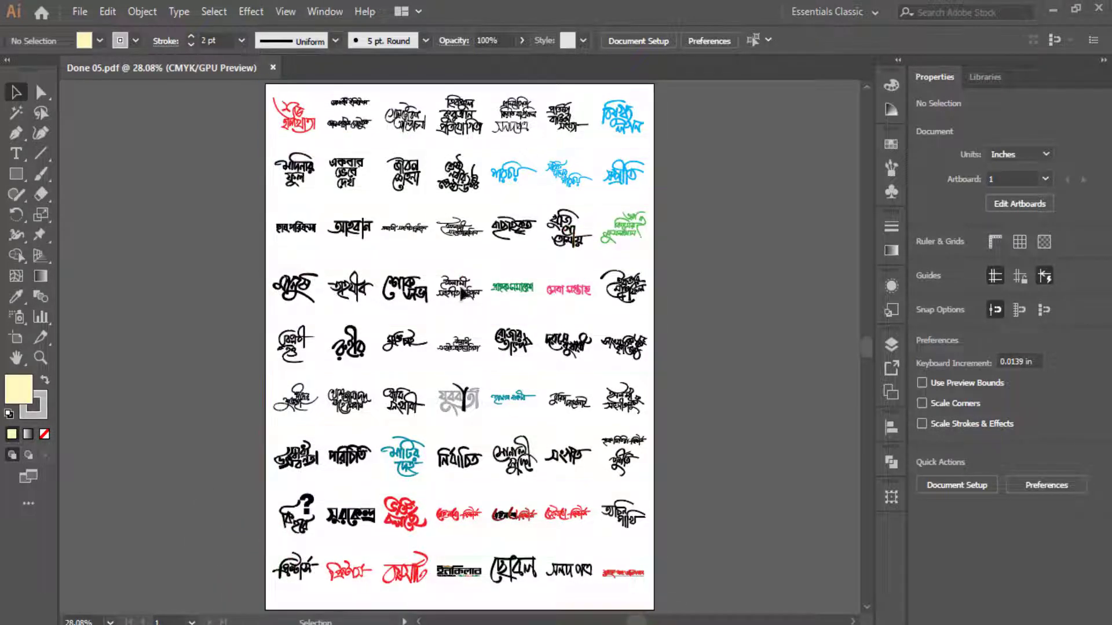
- Zoom in to about 174% on the top-left logos, closing in on the red logo
click(40, 357)
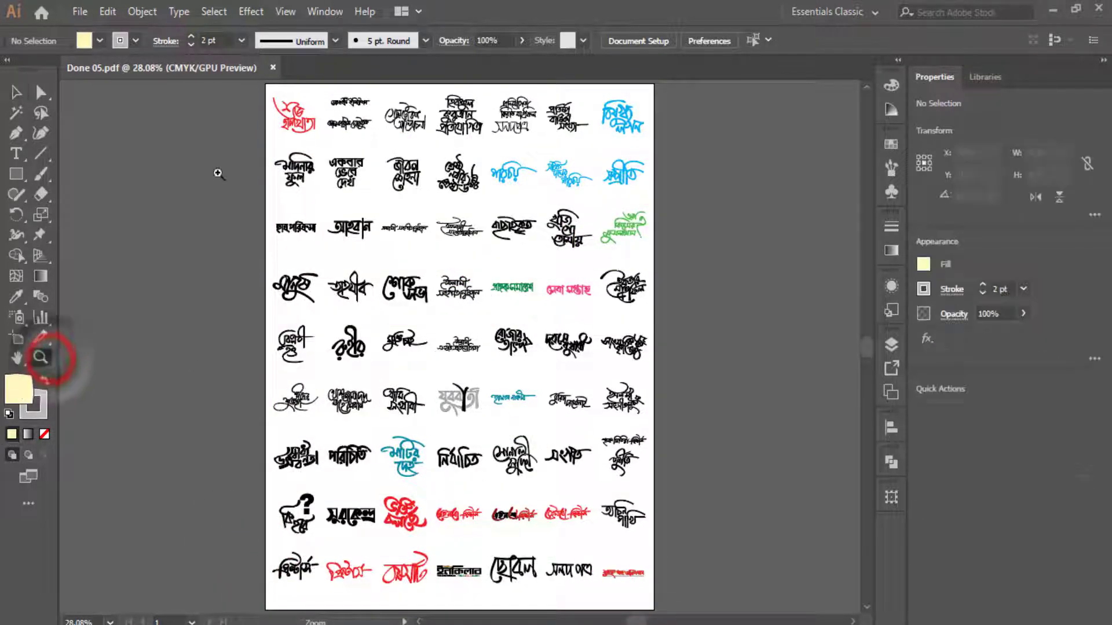
click(281, 106)
drag(281, 106, 664, 410)
scroll(481, 329, up, 2)
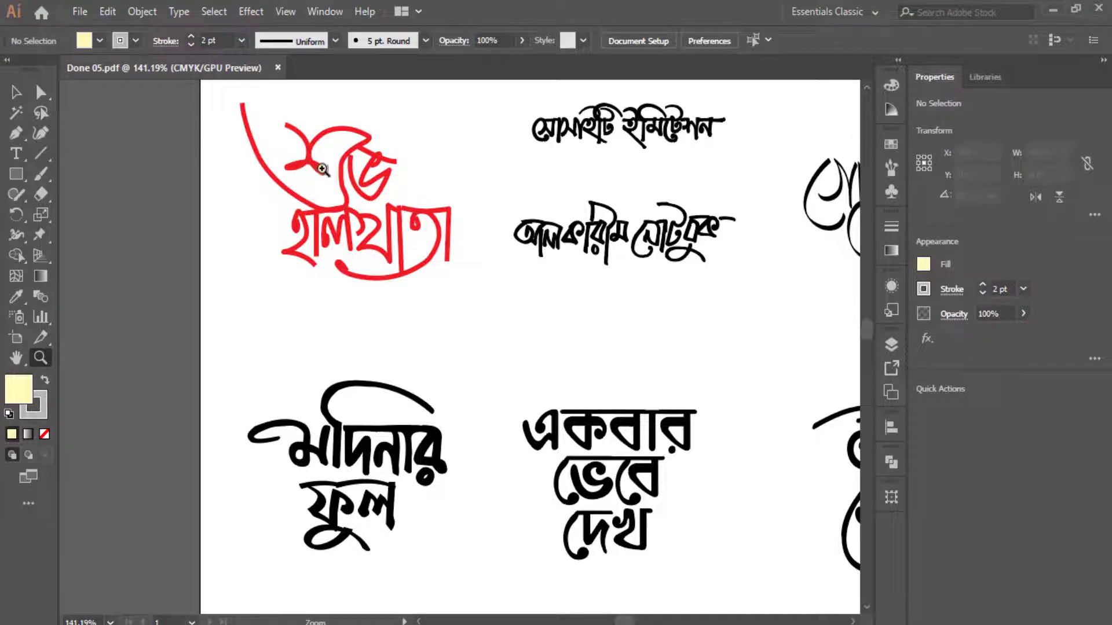
drag(322, 169, 354, 174)
drag(442, 325, 441, 381)
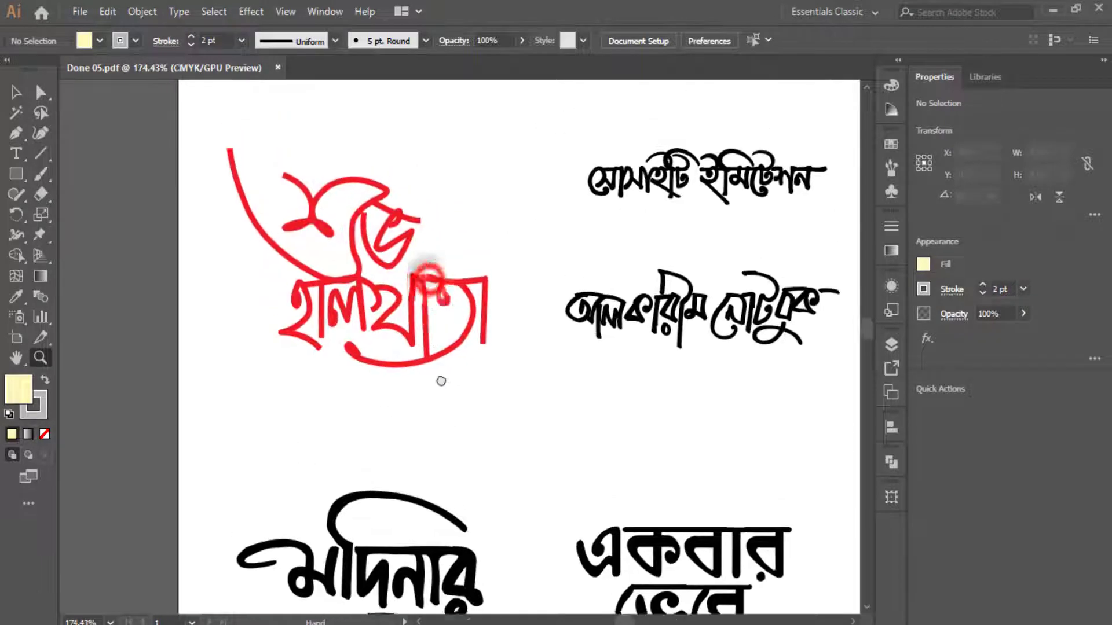
- Pan down through the lettering rows to the red প্রিন্টার্স row
drag(427, 243, 420, 75)
drag(412, 499, 426, 395)
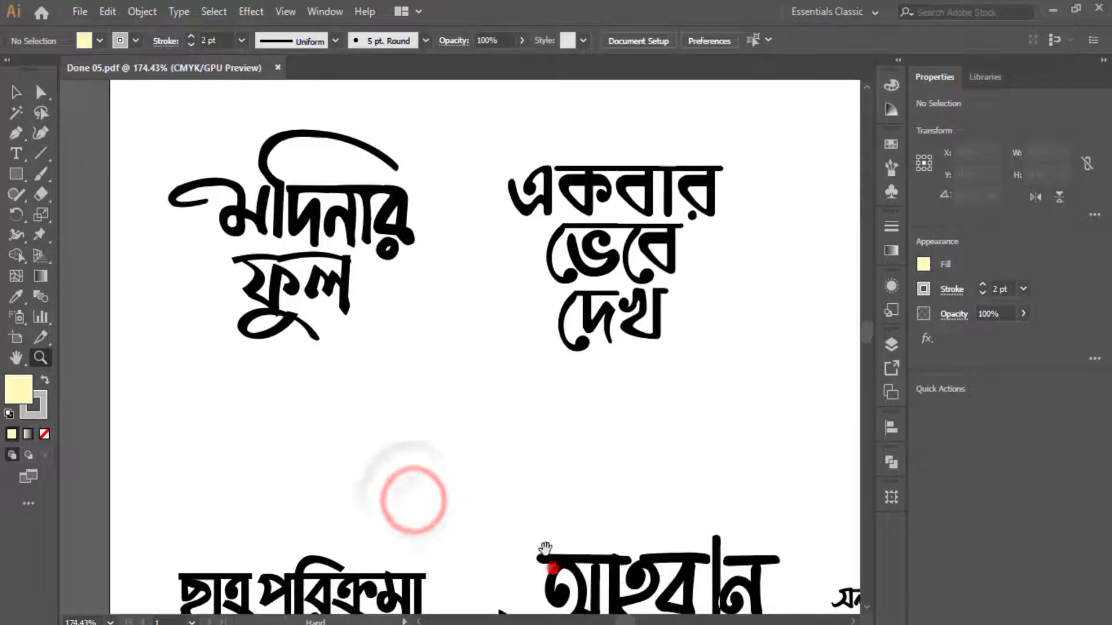
drag(545, 547, 435, 310)
drag(347, 484, 509, 412)
drag(547, 542, 516, 323)
drag(596, 561, 508, 342)
drag(511, 484, 635, 287)
drag(591, 547, 607, 309)
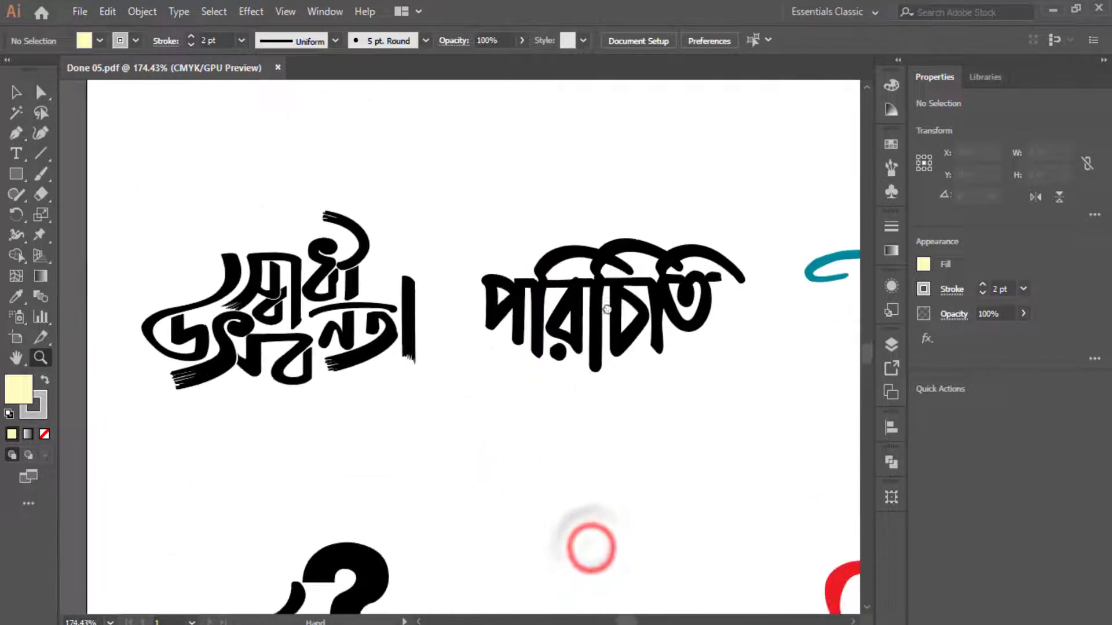
drag(635, 546, 643, 327)
drag(627, 558, 608, 272)
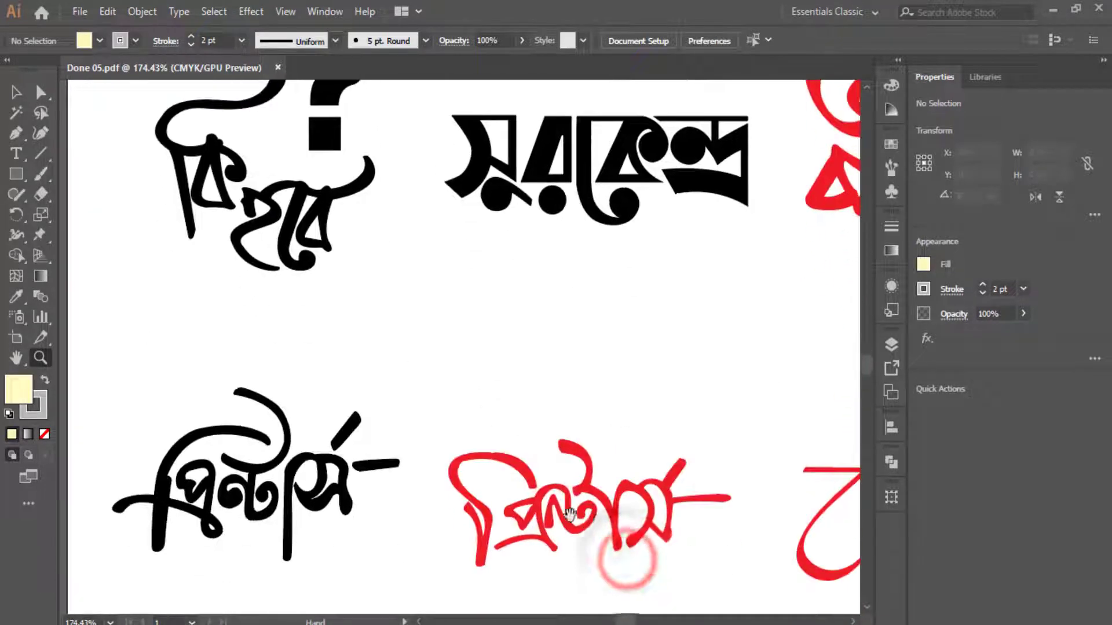
- Pan across the neighbouring logos and back up to the শুভ হালখাতা logo
drag(566, 526, 87, 463)
drag(664, 231, 549, 387)
drag(759, 285, 372, 201)
drag(731, 236, 478, 429)
drag(819, 255, 496, 371)
drag(474, 206, 703, 558)
drag(595, 191, 445, 414)
drag(673, 256, 499, 497)
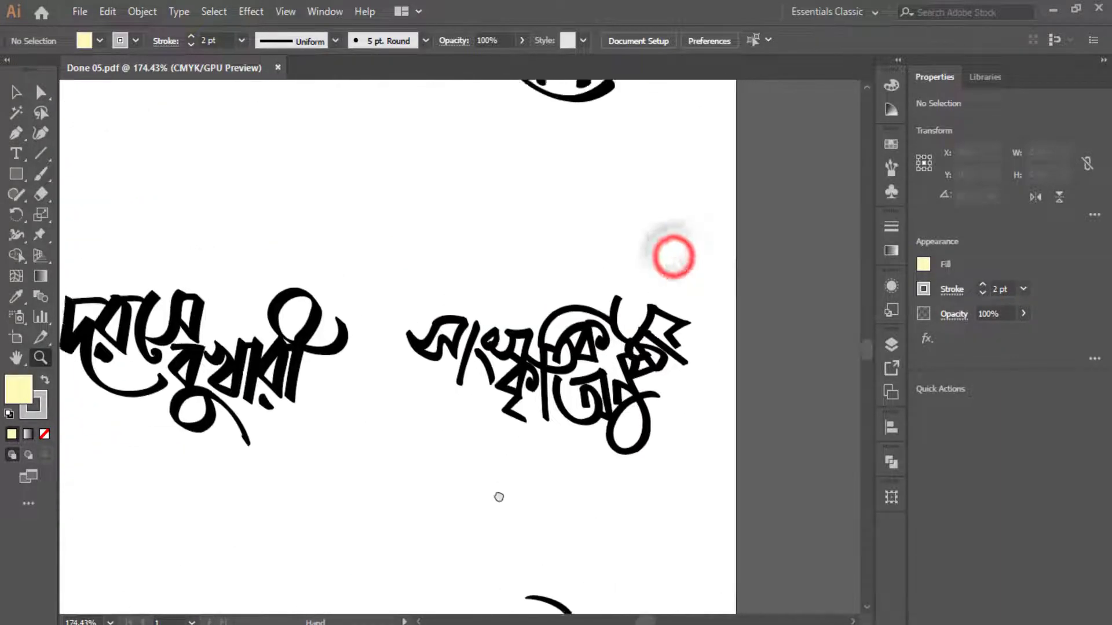
drag(442, 223, 666, 492)
drag(288, 258, 571, 550)
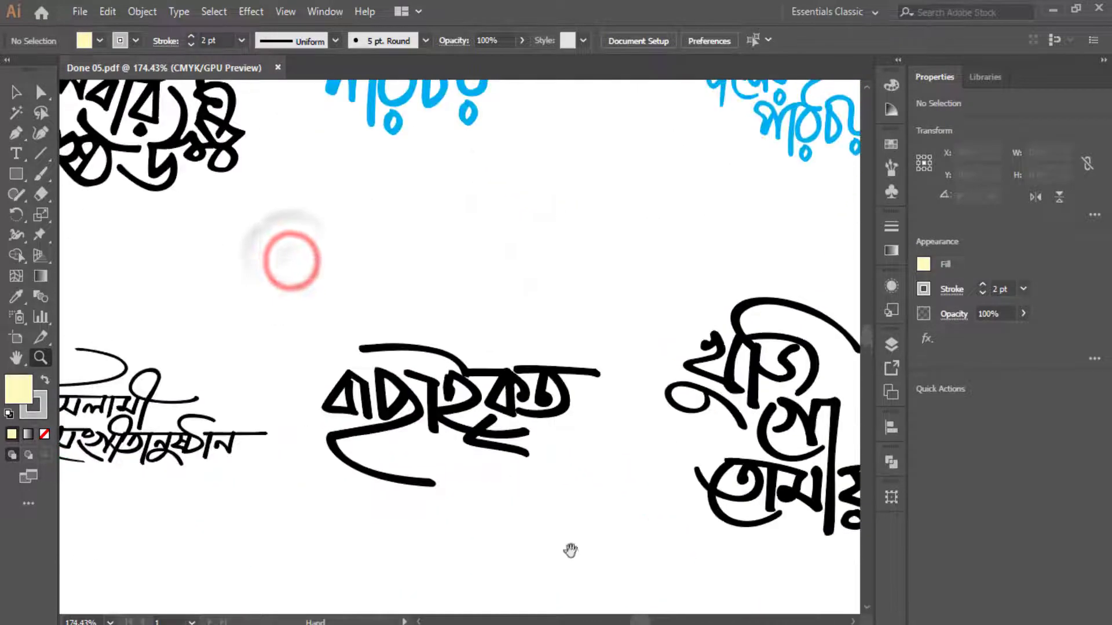
drag(241, 263, 753, 608)
drag(318, 238, 660, 382)
drag(385, 471, 485, 390)
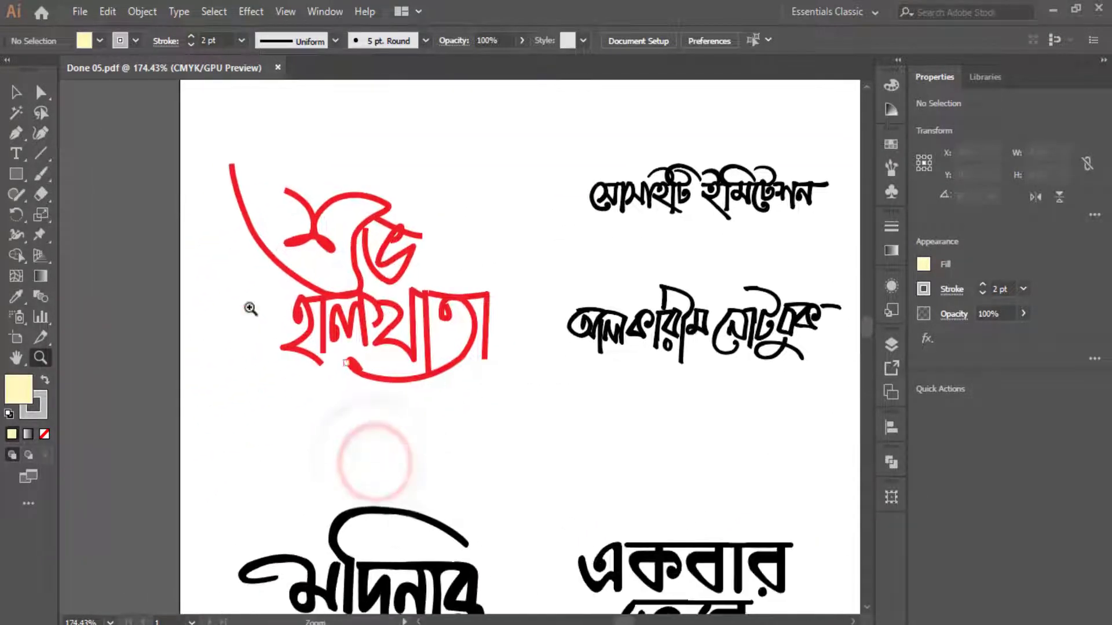
- Magnify the red শুভ হালখাতা stroke junction up to the maximum 64000% zoom
drag(274, 217, 640, 524)
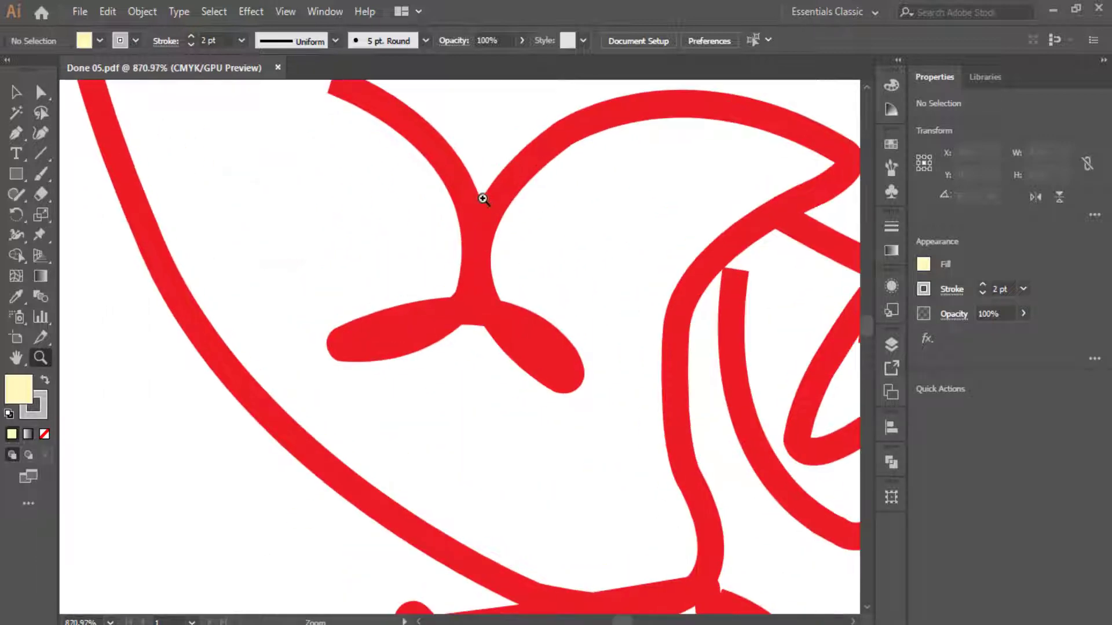
drag(463, 163, 747, 536)
drag(405, 201, 552, 391)
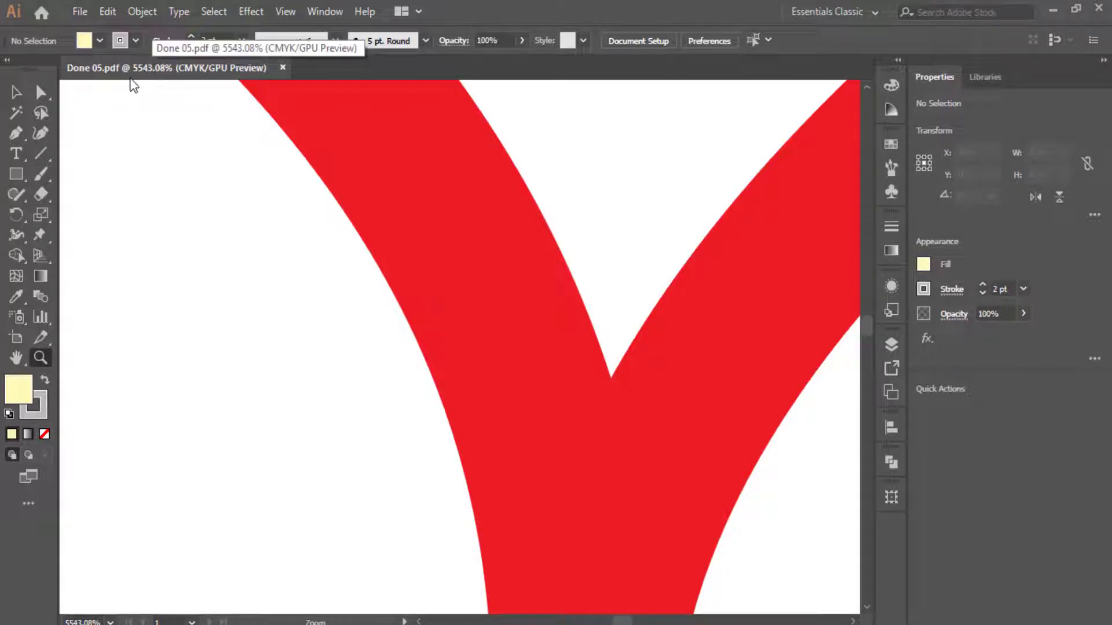
drag(392, 127, 687, 417)
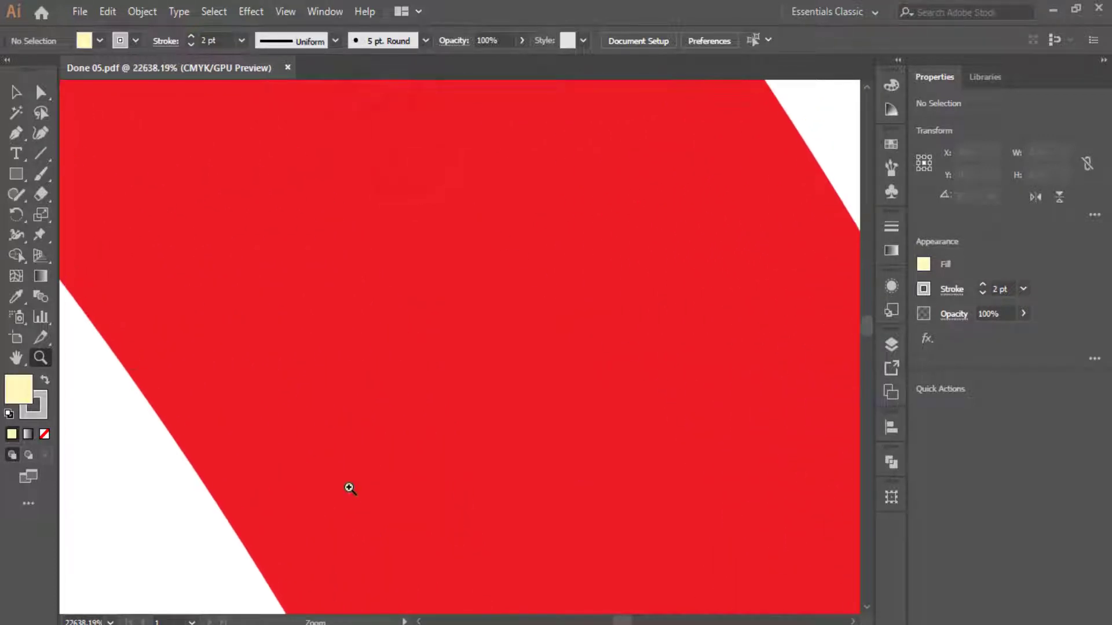
click(124, 372)
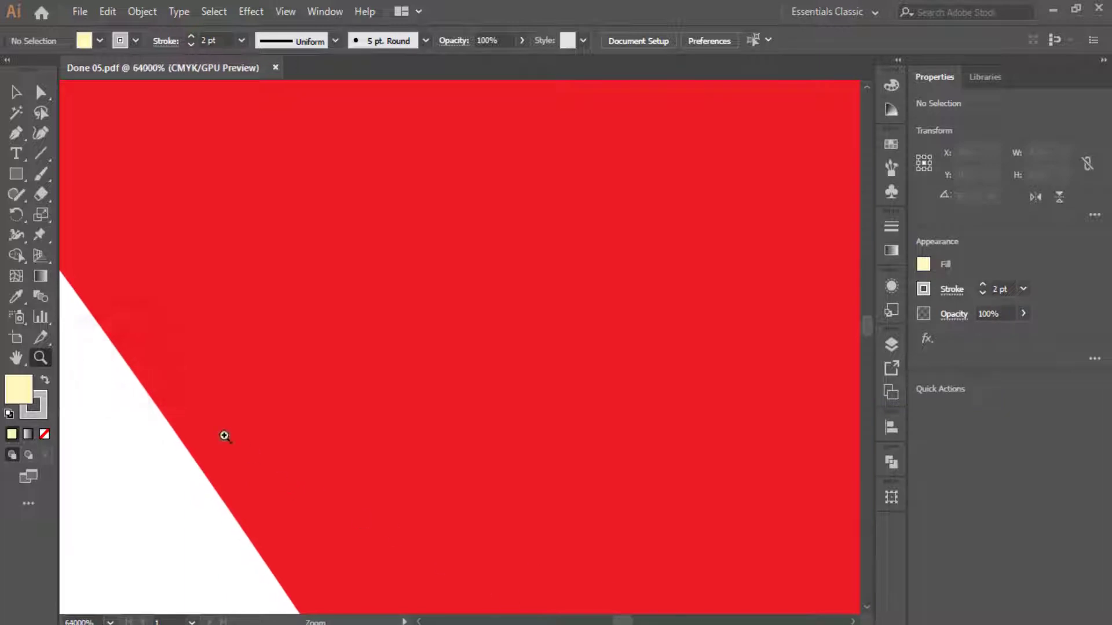
click(131, 361)
click(130, 366)
- Shift the magnified view along the red edge, fit the artboard, and close Done 05.pdf
click(537, 401)
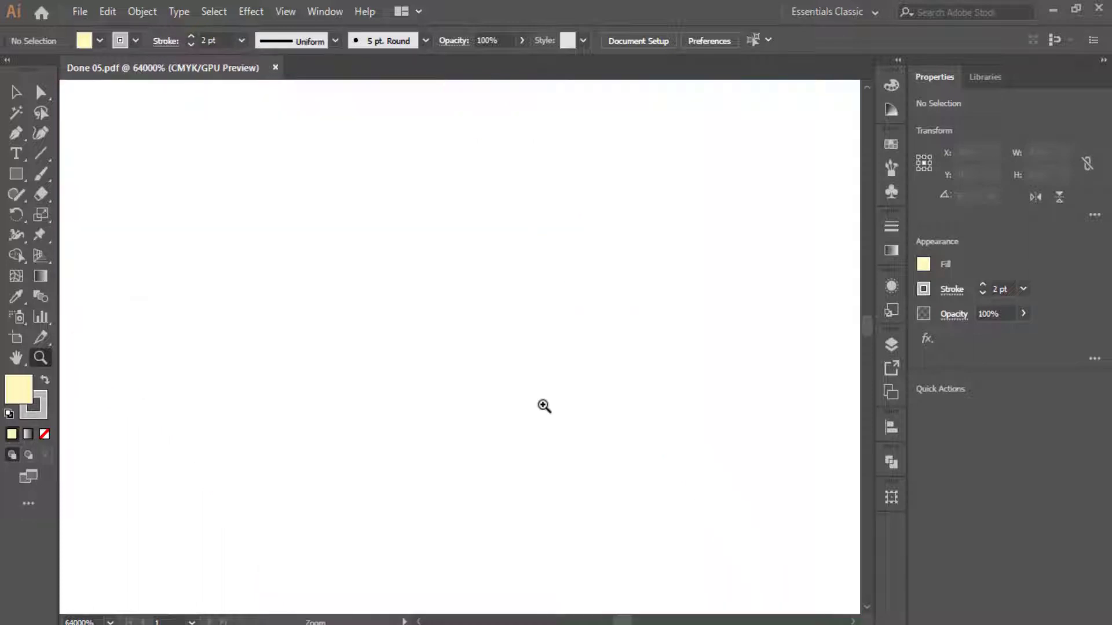
click(502, 376)
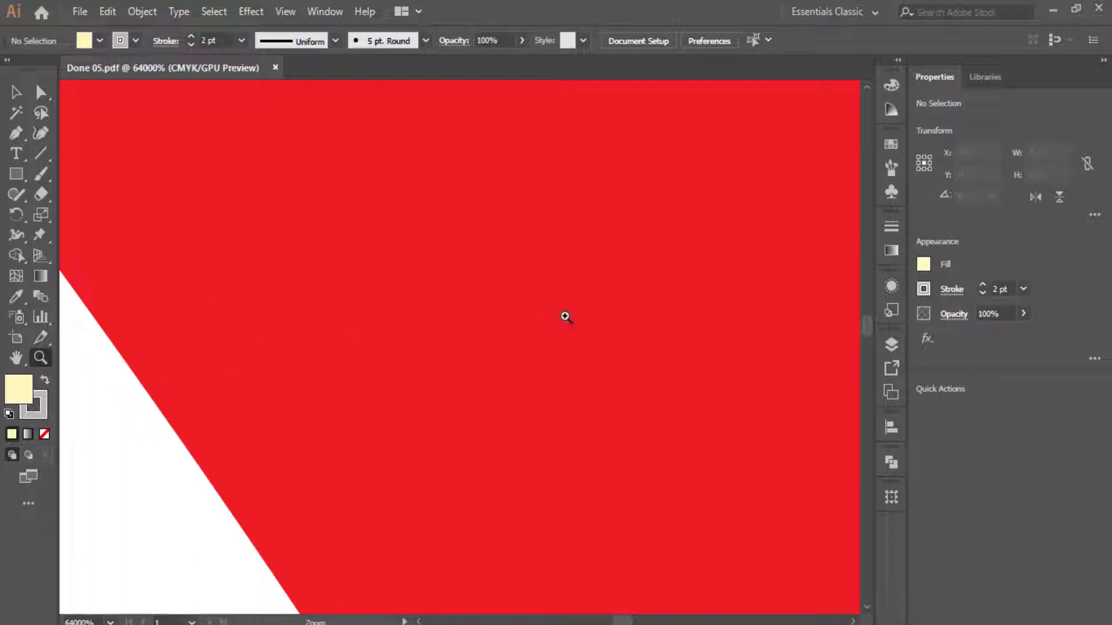
key(ctrl+0)
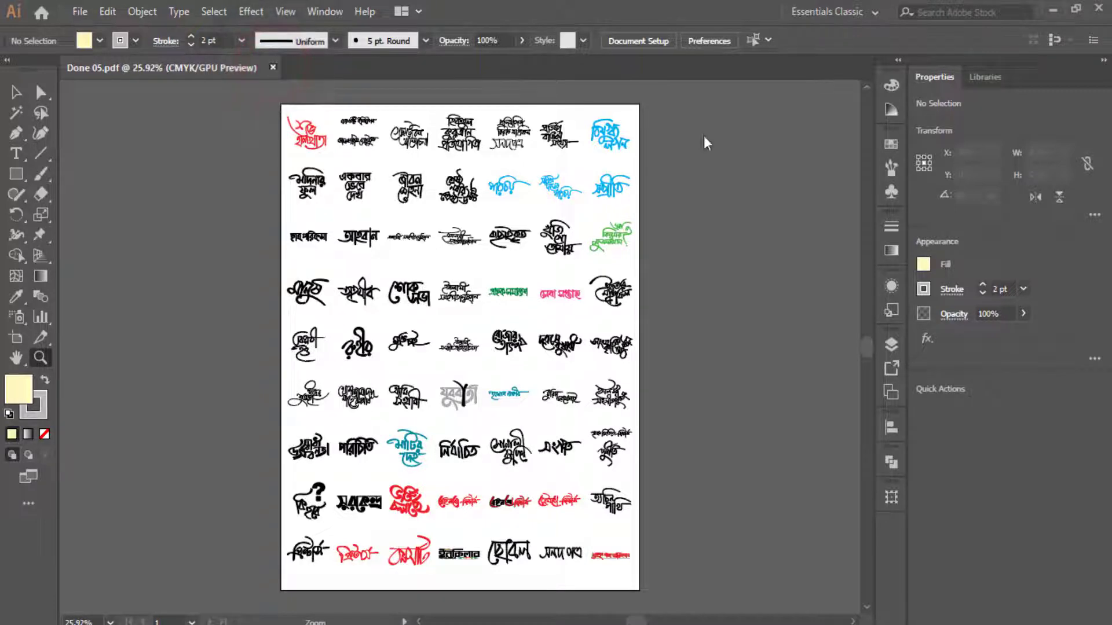
key(ctrl+w)
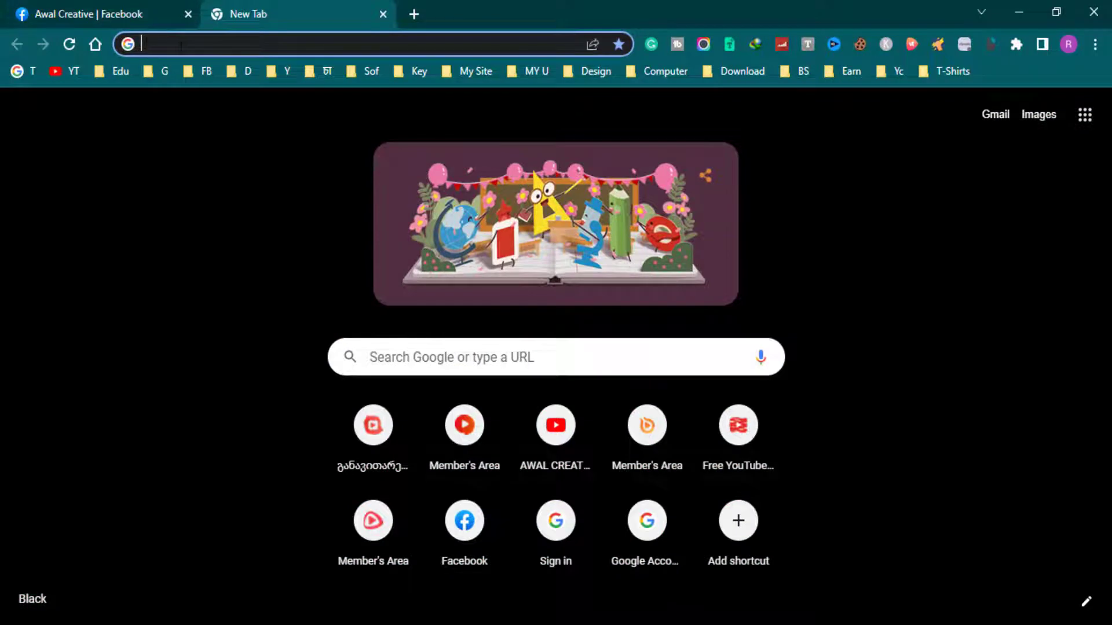
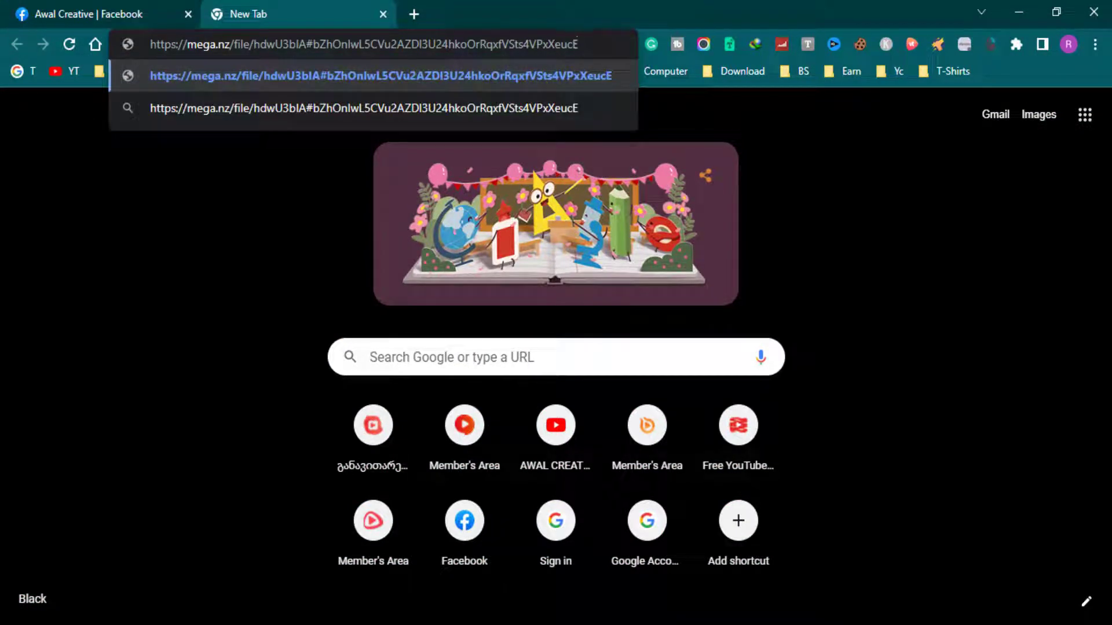
- Open the pasted MEGA link and start downloading Done 05.pdf (1.5 MB)
key(Return)
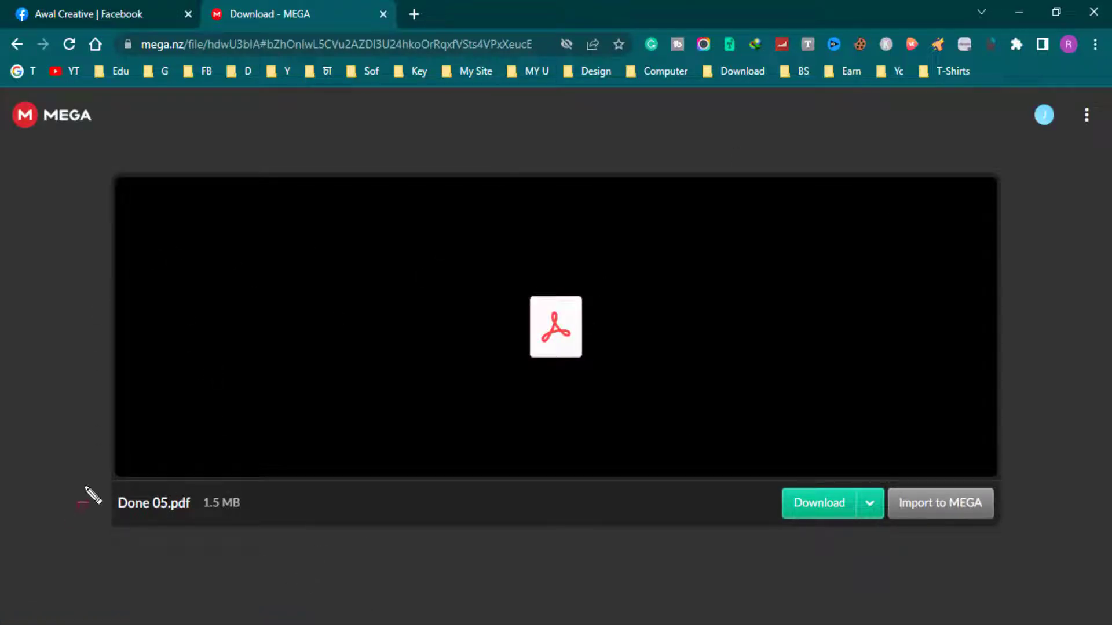
mouse_move(85, 487)
mouse_down()
mouse_move(255, 528)
mouse_move(286, 524)
mouse_up()
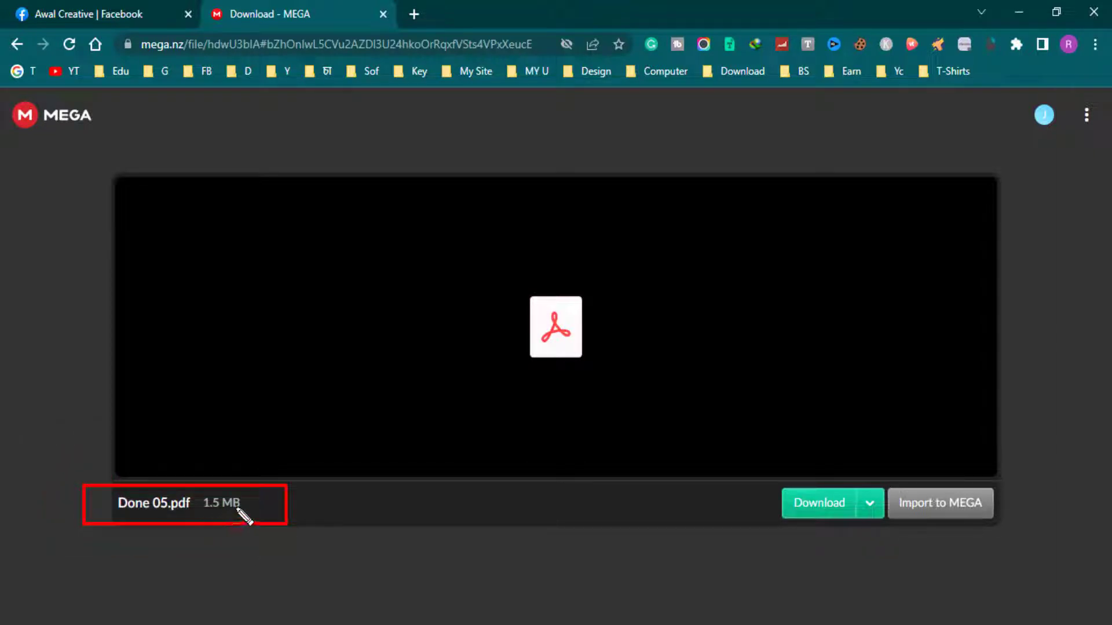
mouse_move(770, 482)
mouse_down()
mouse_move(865, 537)
mouse_move(891, 529)
mouse_up()
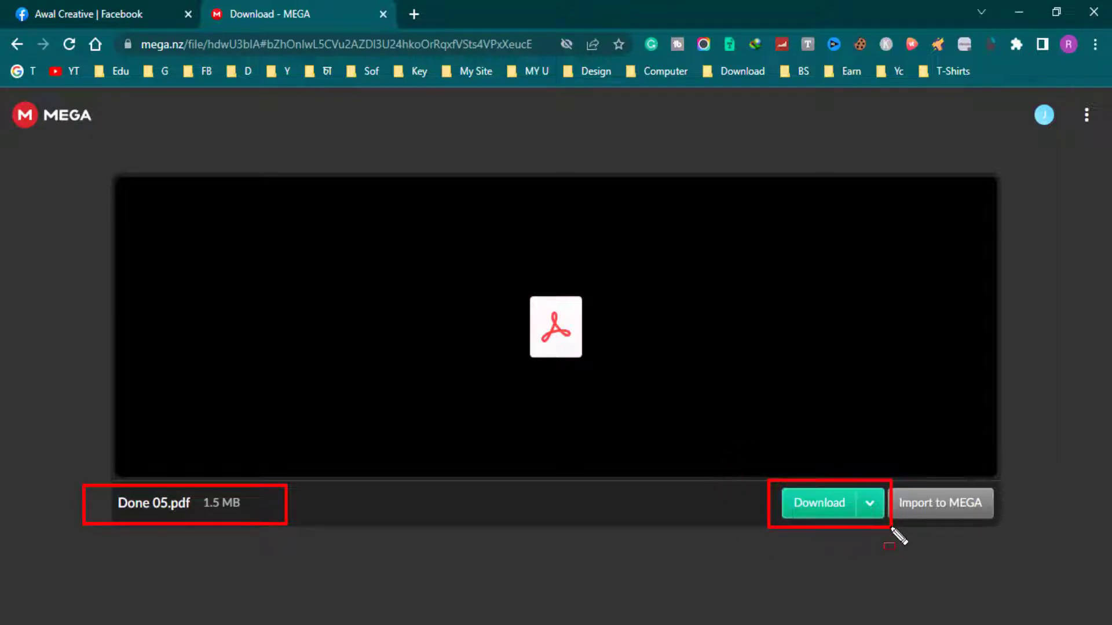
click(824, 507)
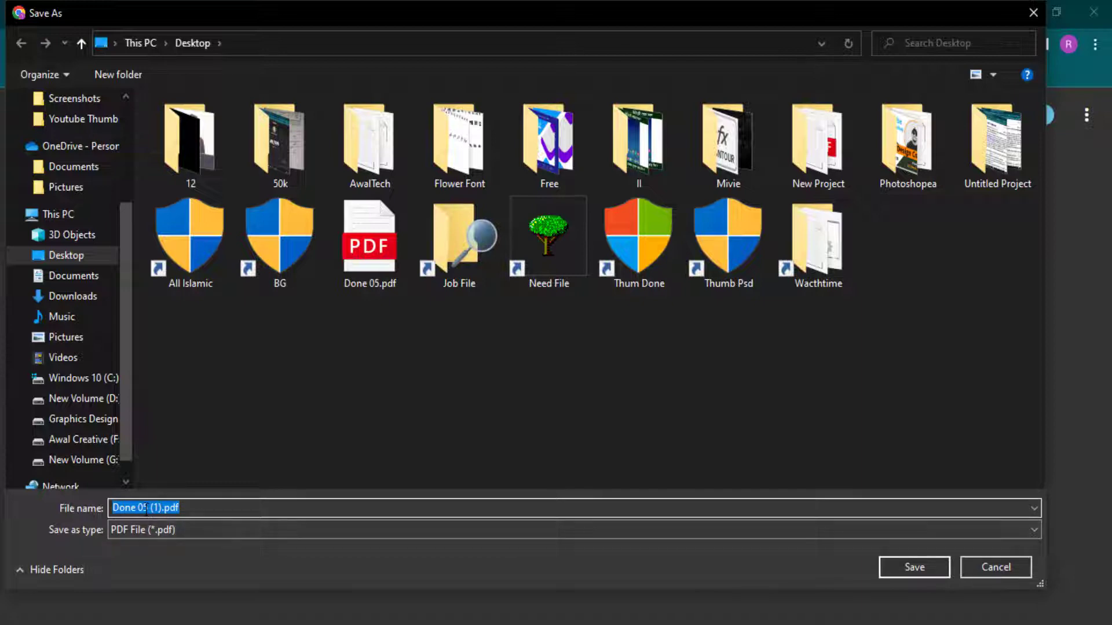
- Save the download to the Desktop as AT00.pdf and return to the Awal Creative group tab
key(BackSpace)
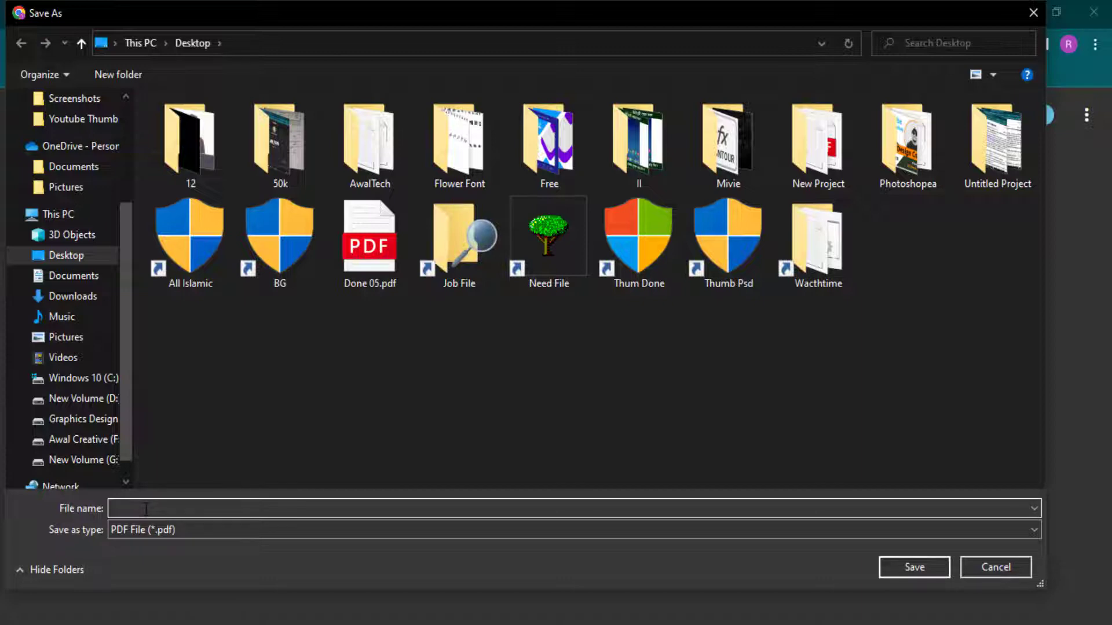
text(AT00)
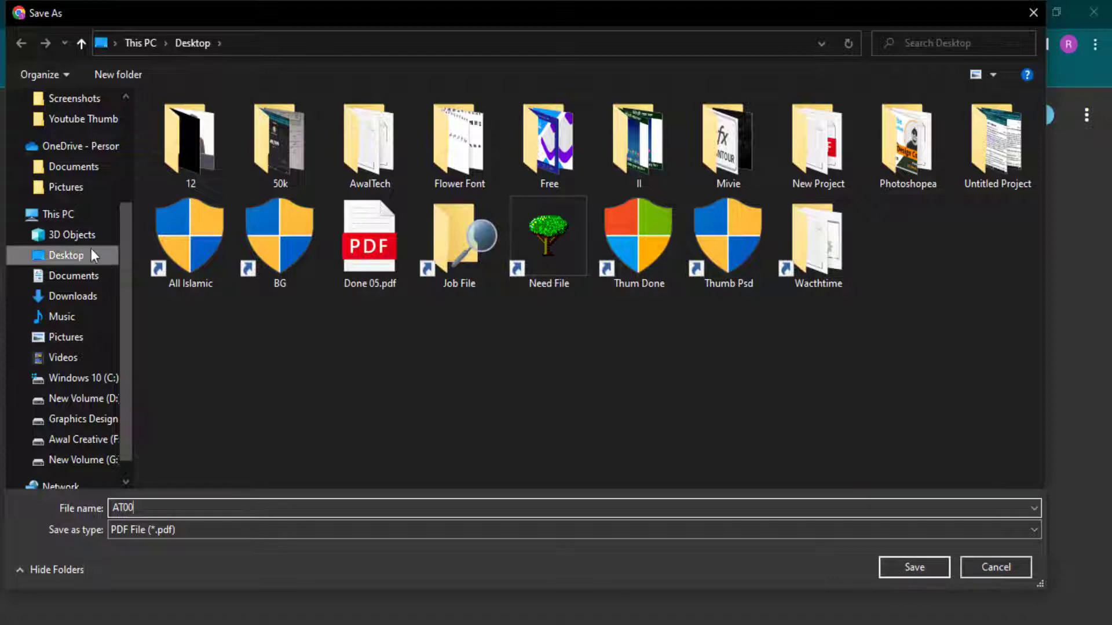
click(919, 565)
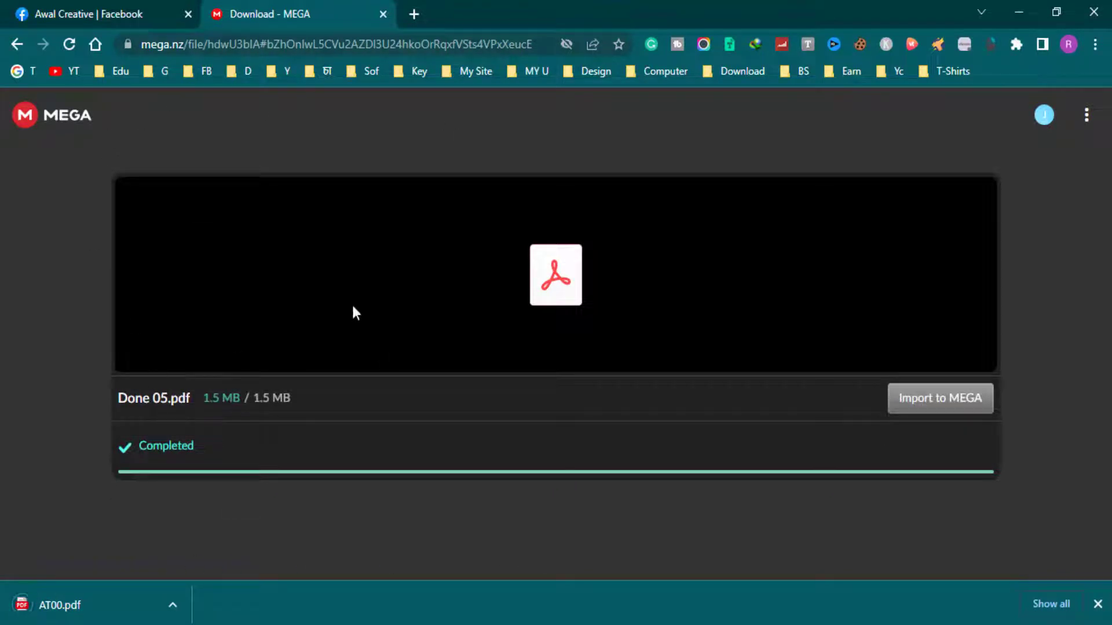
click(92, 6)
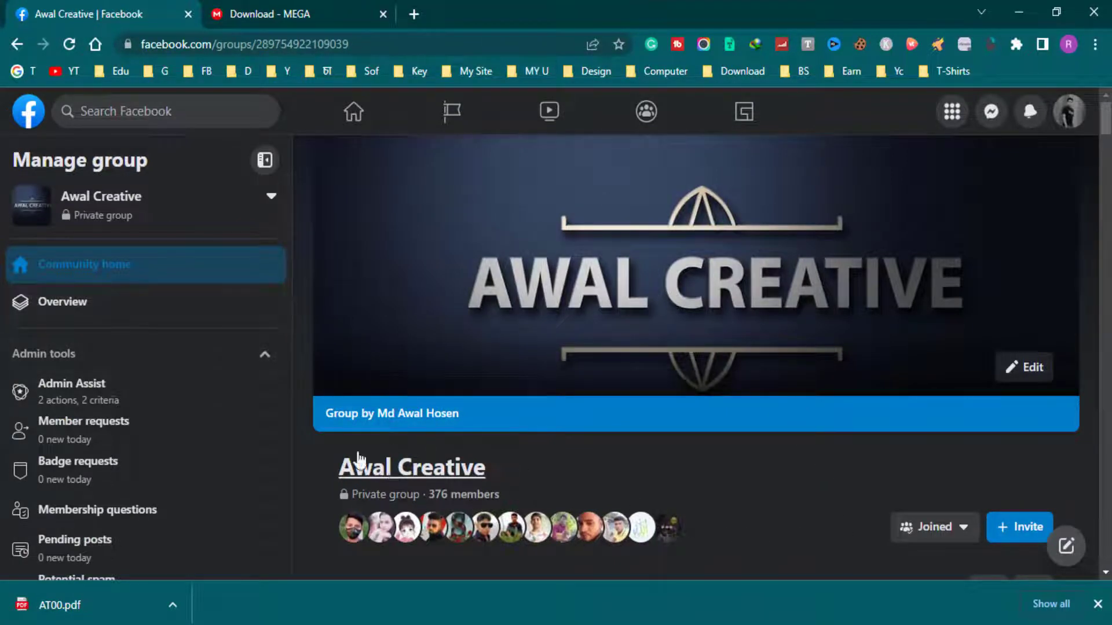
- Copy the group name and search Facebook for Awal Creative
drag(564, 467, 311, 450)
key(ctrl+c)
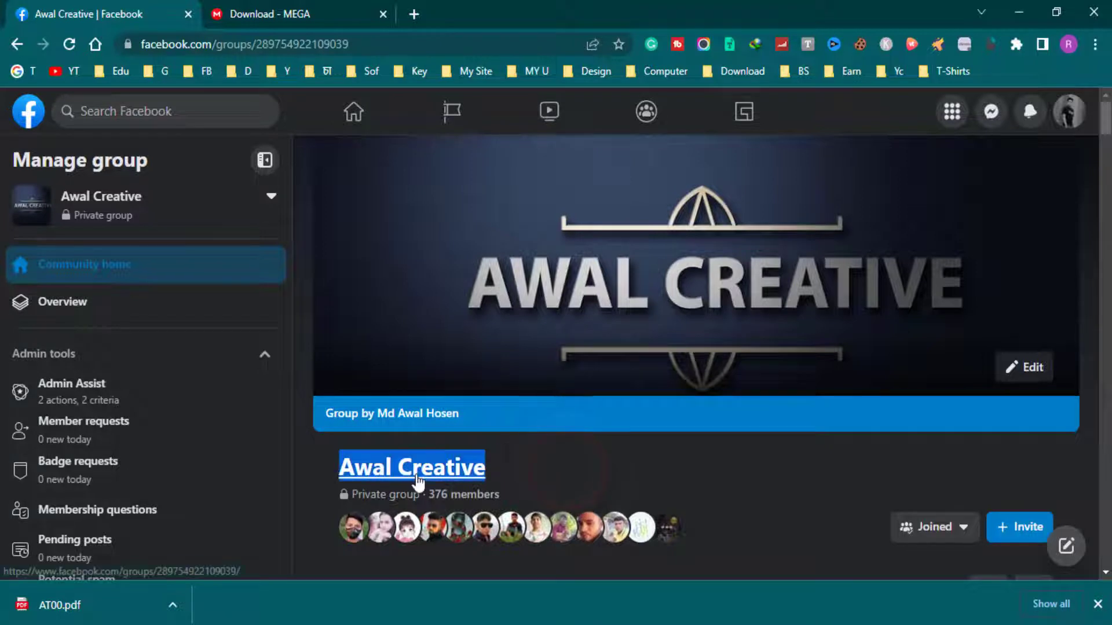
click(184, 114)
key(ctrl+v)
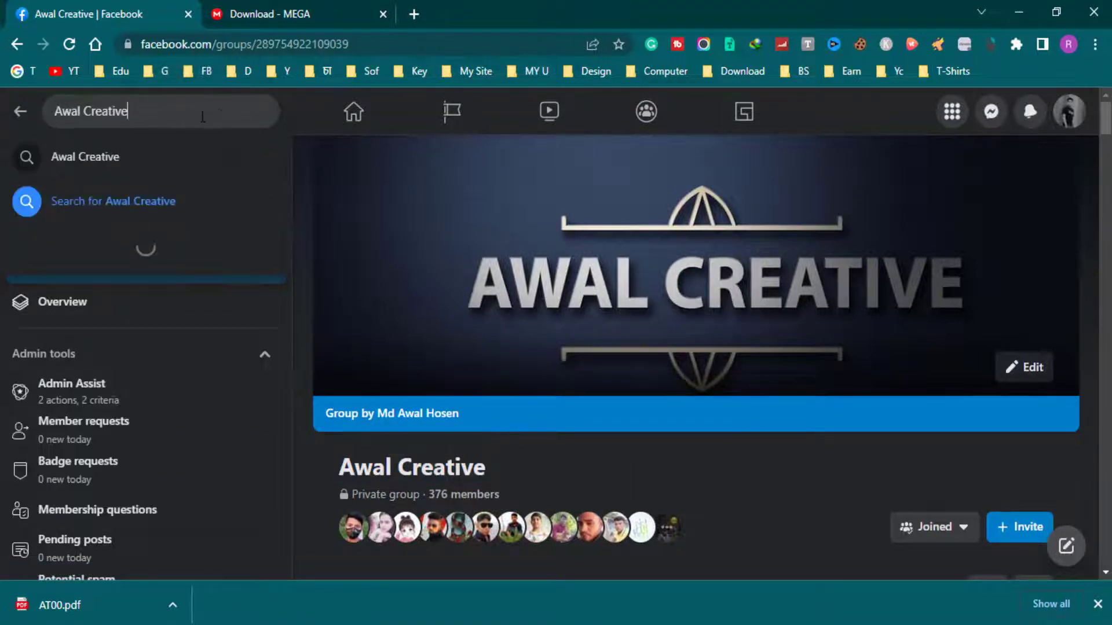
key(Return)
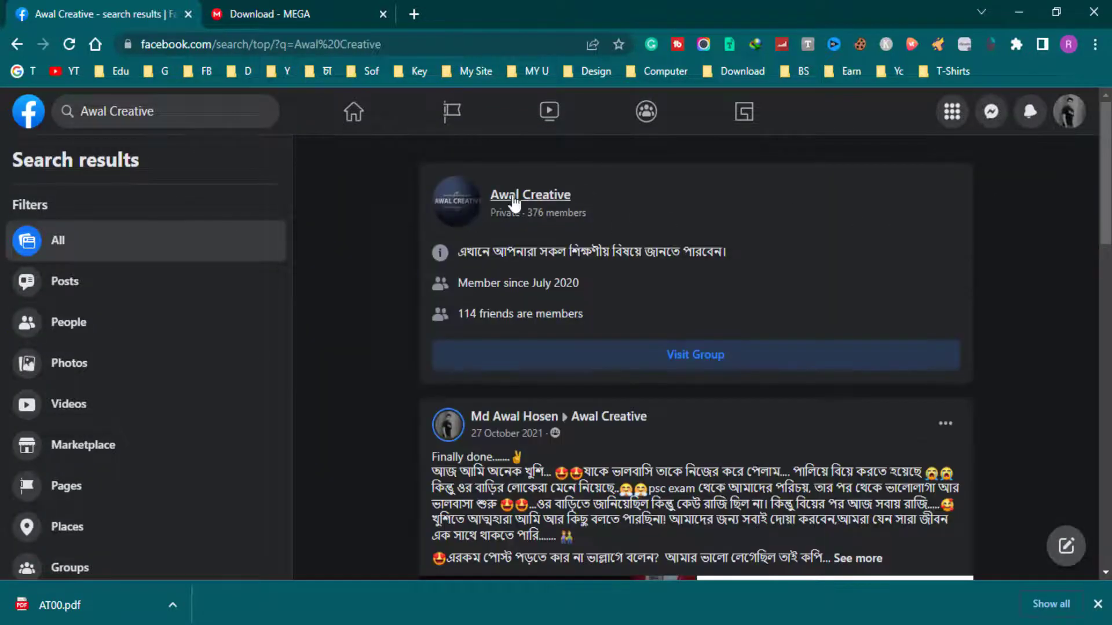
- Open the Awal Creative group from the results and reveal its More sections
mouse_move(509, 197)
click(531, 200)
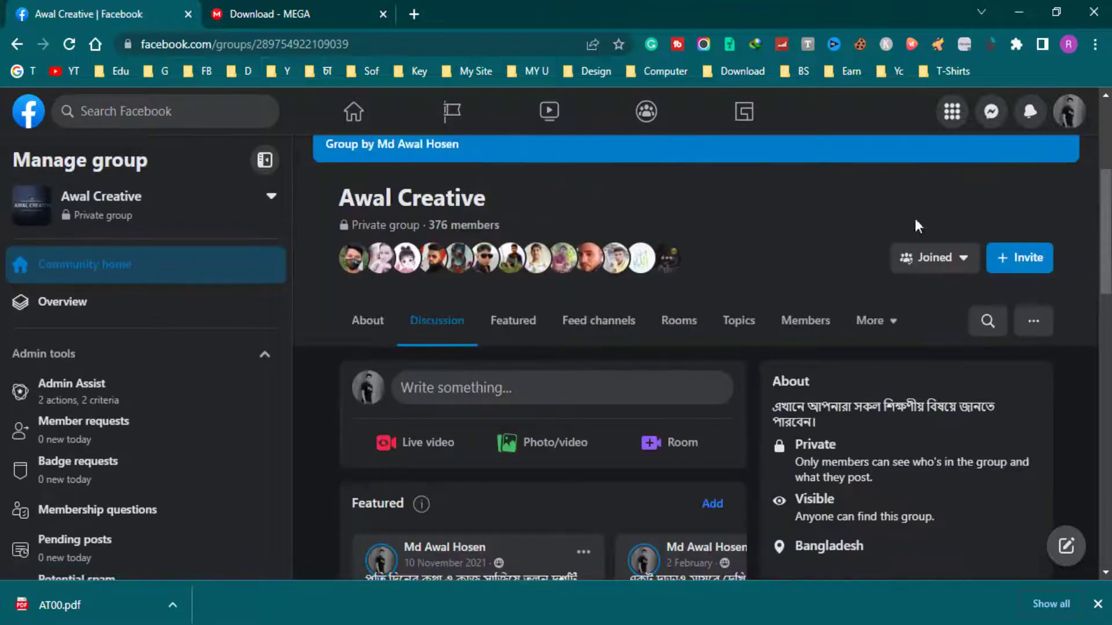
scroll(728, 269, up, 3)
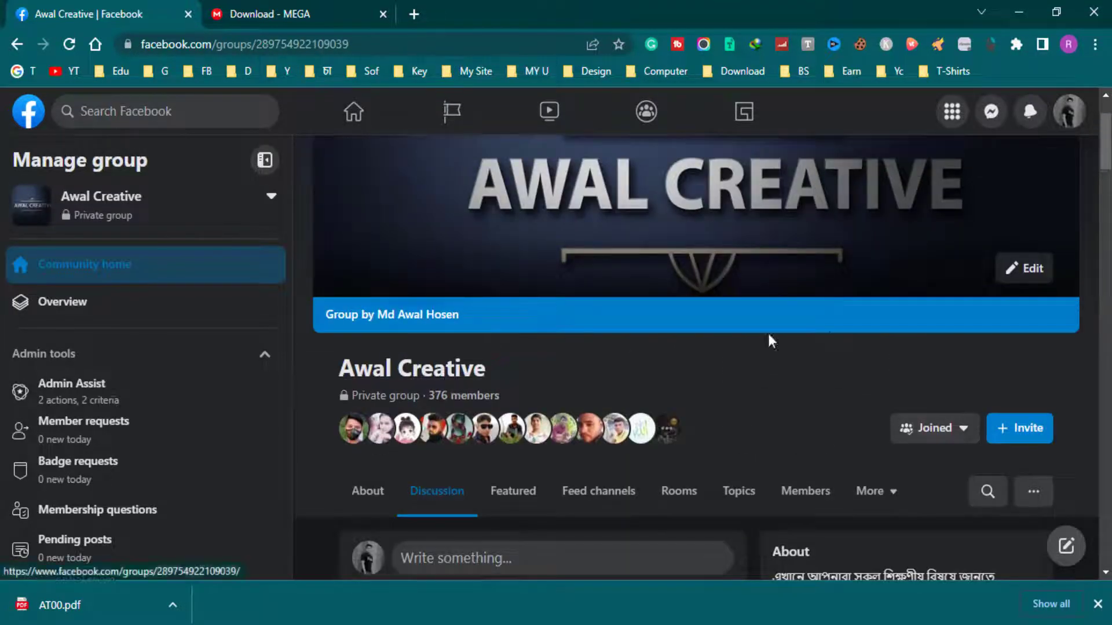
scroll(828, 330, down, 2)
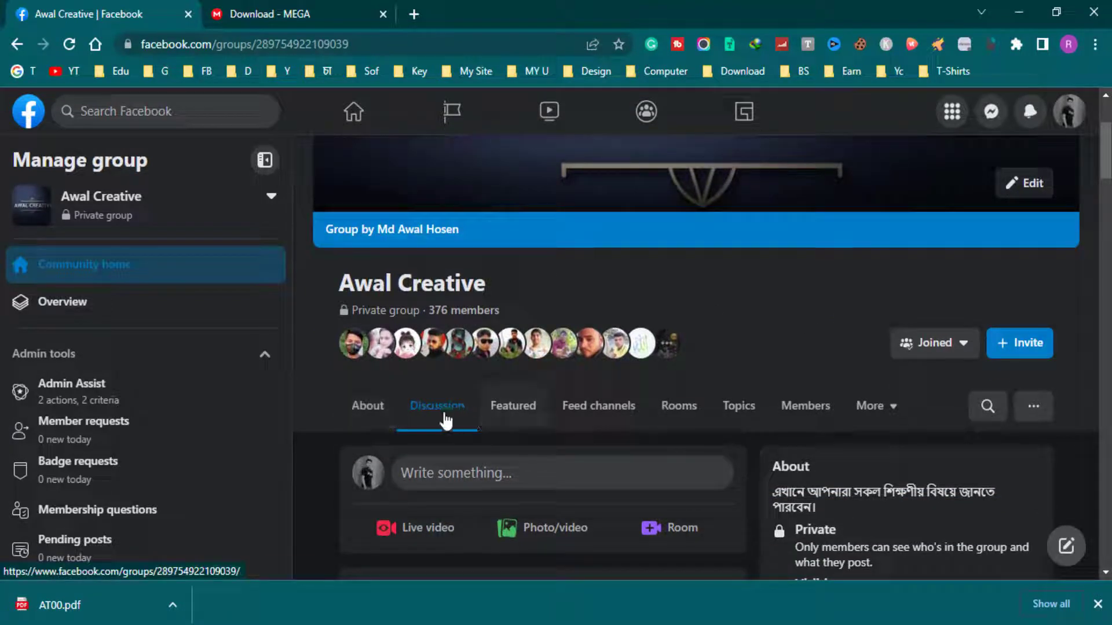
click(895, 408)
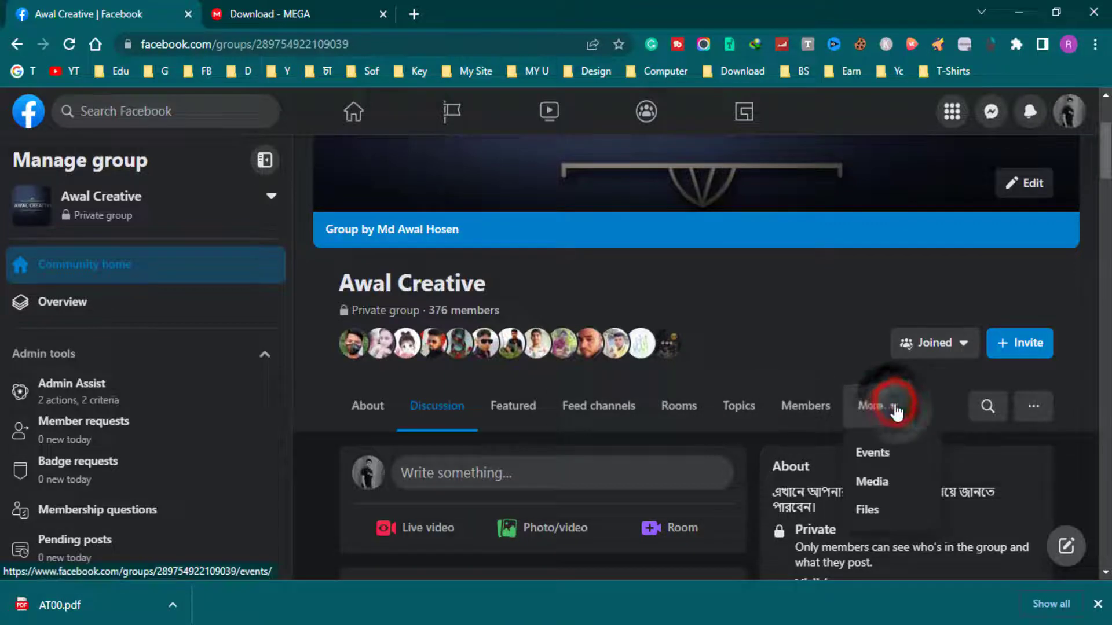
- Download Done 05.pdf from the group's Files list
click(878, 512)
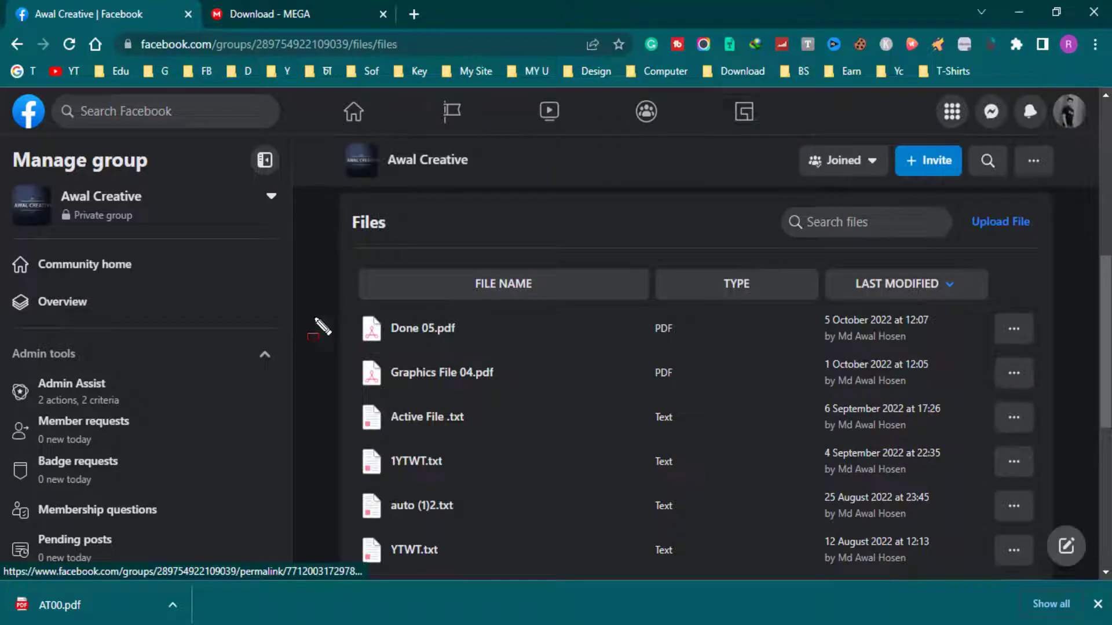
mouse_move(339, 306)
mouse_down()
mouse_move(475, 360)
mouse_move(1070, 355)
mouse_move(1034, 359)
mouse_up()
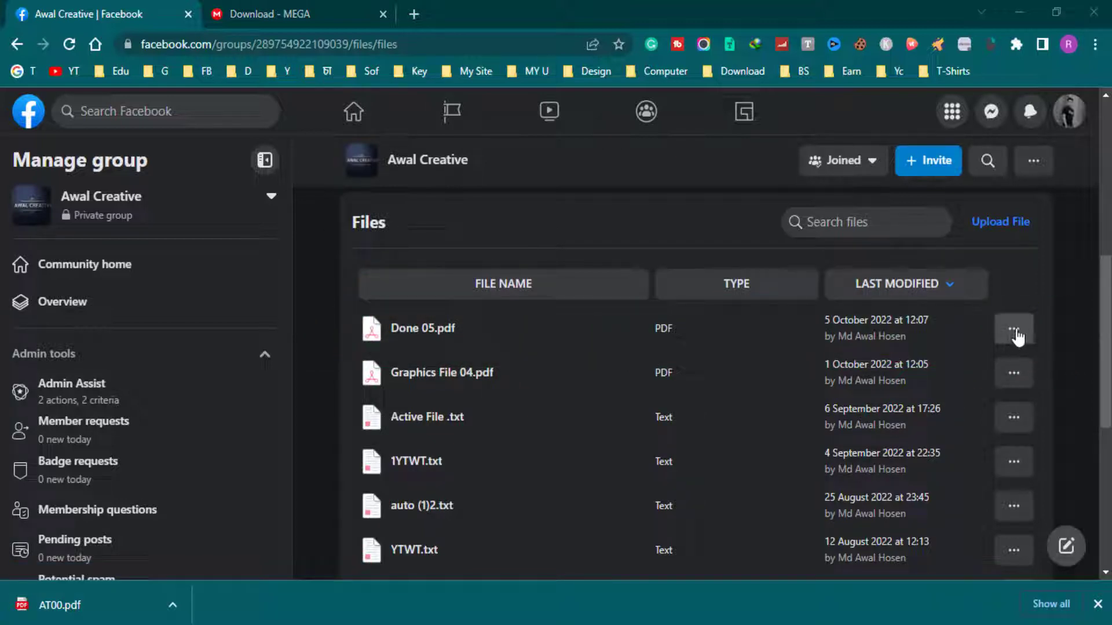
click(1014, 330)
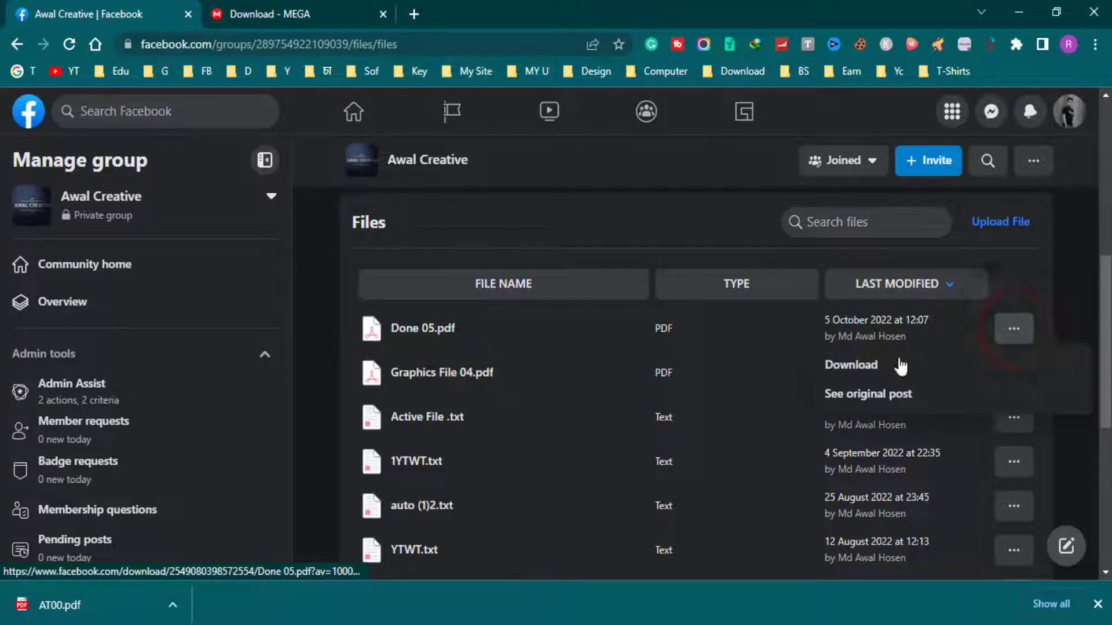
click(849, 372)
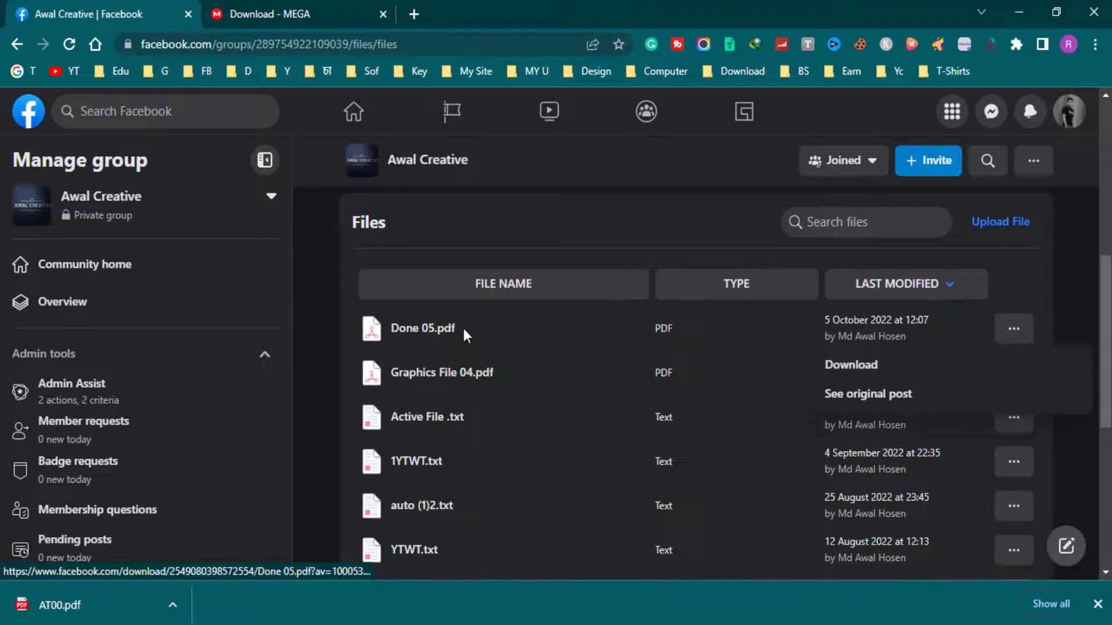
- Return to the MEGA download page, then close the browser
scroll(509, 248, up, 1)
scroll(675, 335, up, 5)
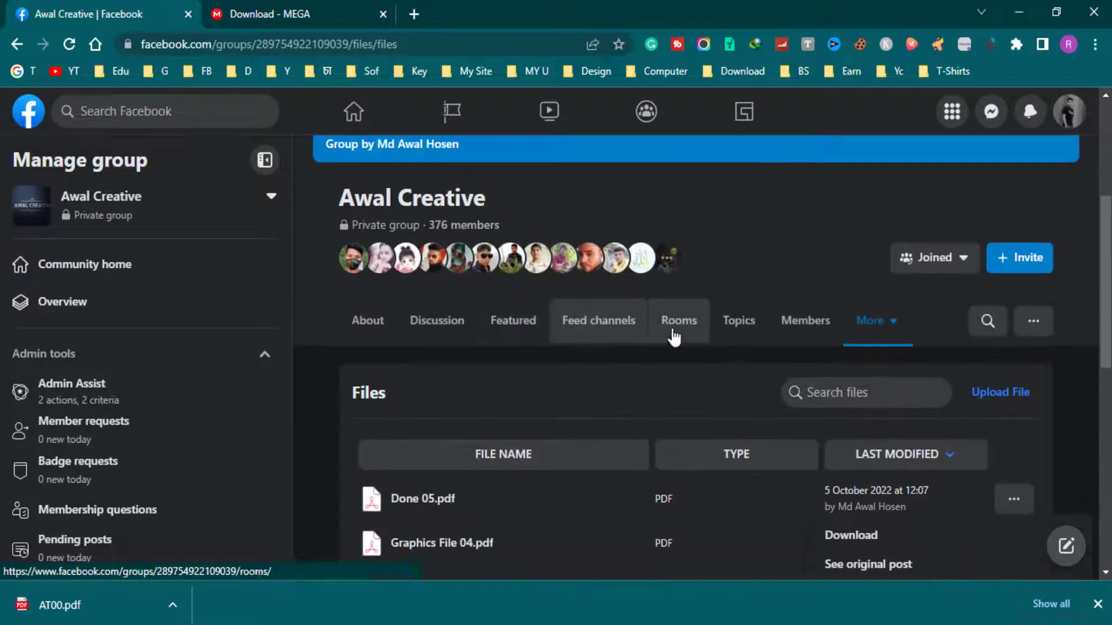
click(693, 347)
scroll(695, 399, up, 2)
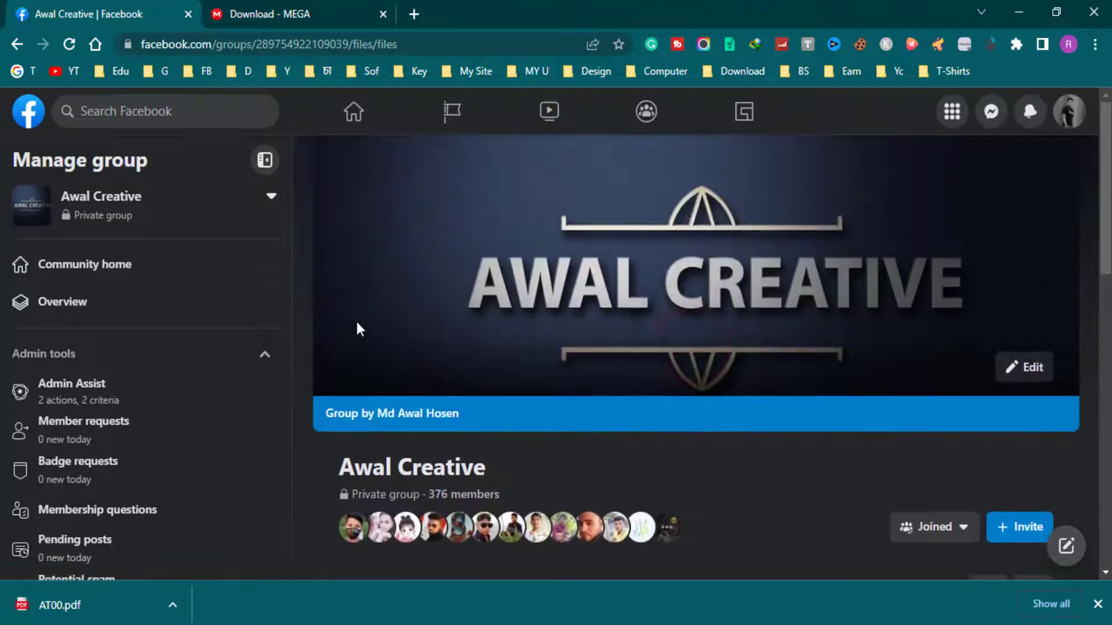
click(285, 21)
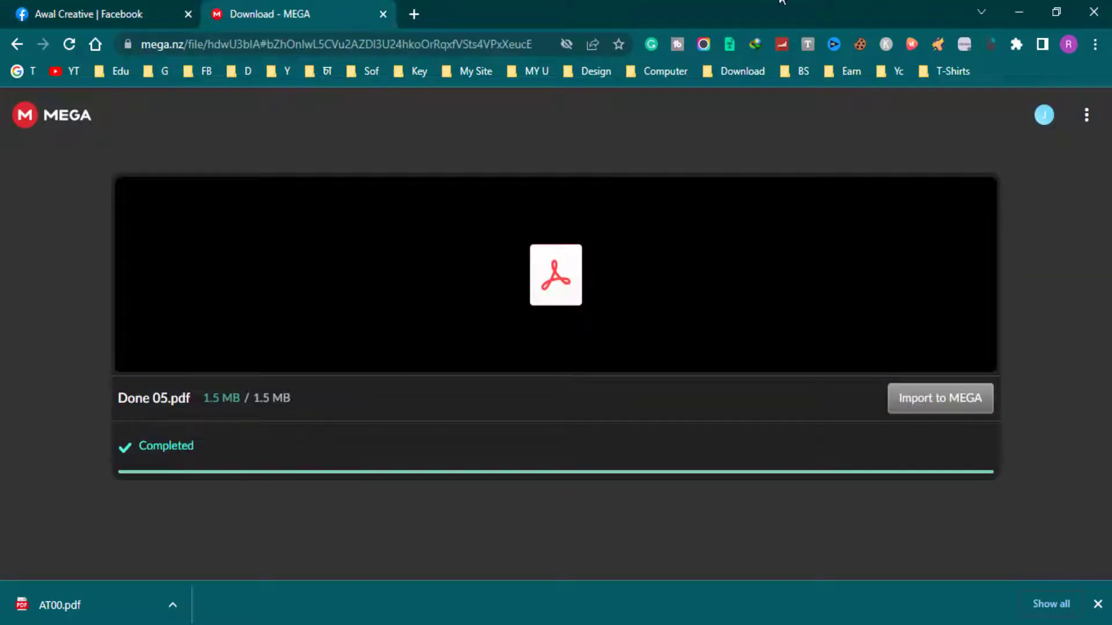
click(1091, 11)
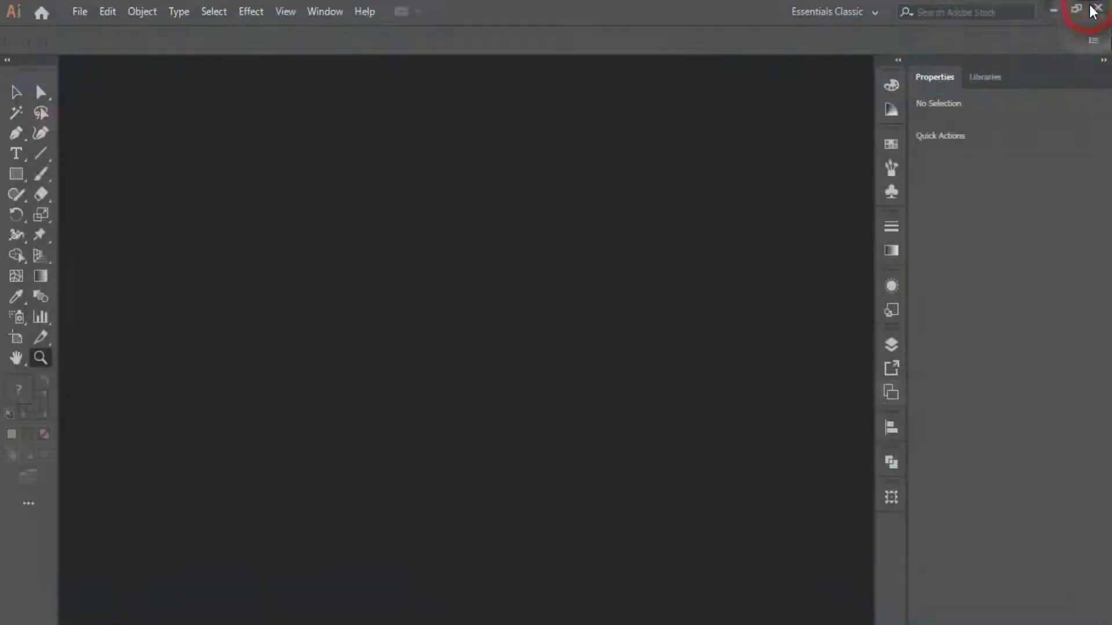
- Minimize Illustrator and delete Done 05.pdf from the desktop, keeping AT00.pdf
click(1051, 10)
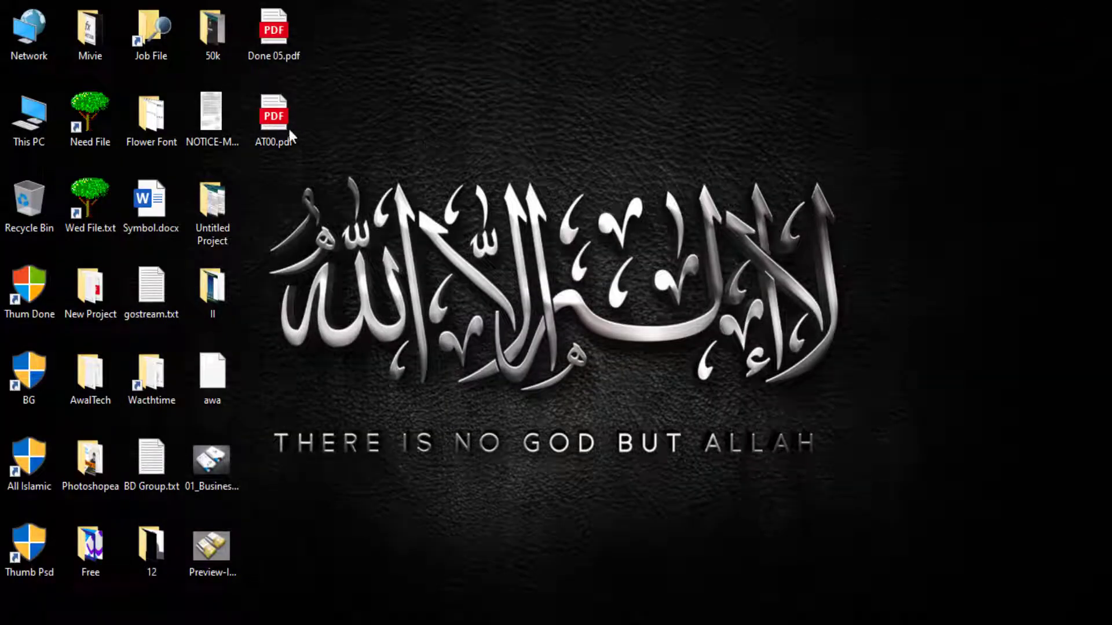
drag(259, 124, 296, 131)
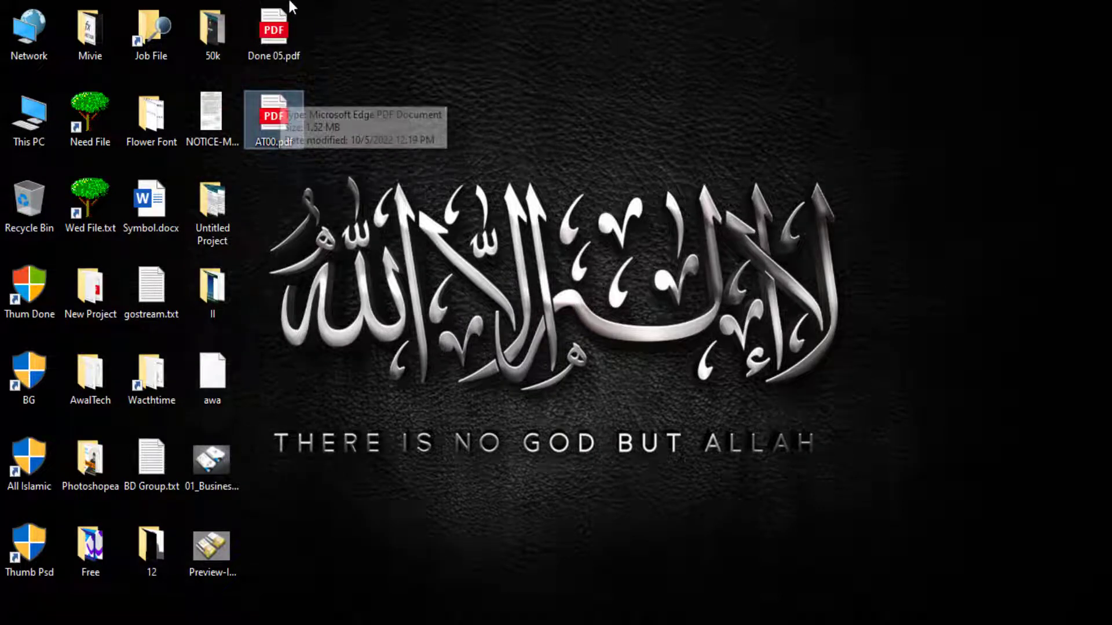
click(281, 23)
key(Delete)
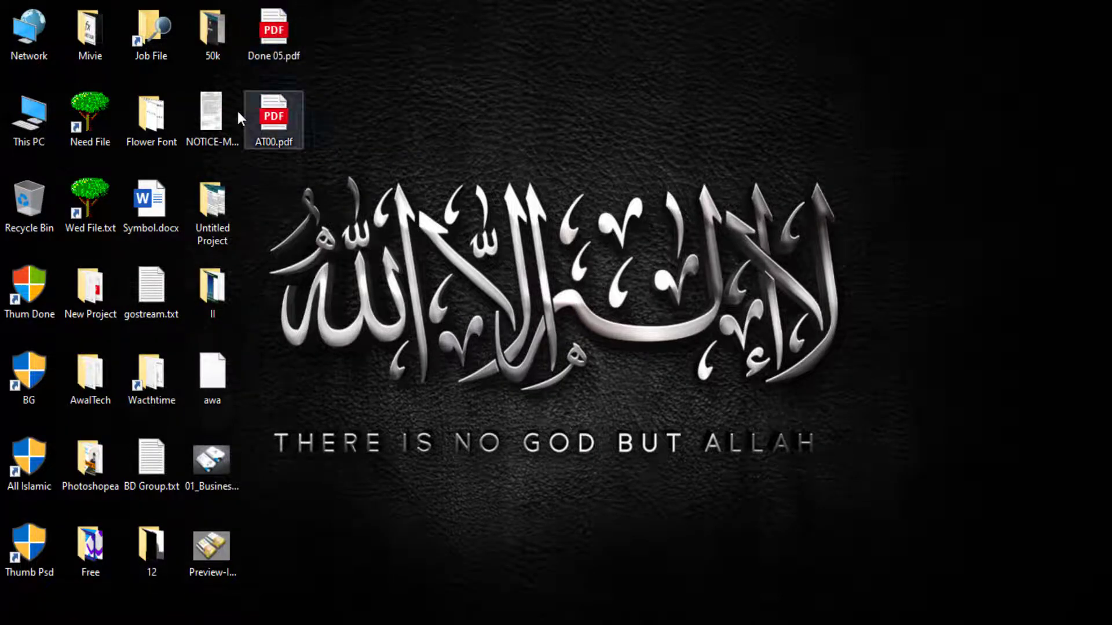
drag(276, 37, 349, 59)
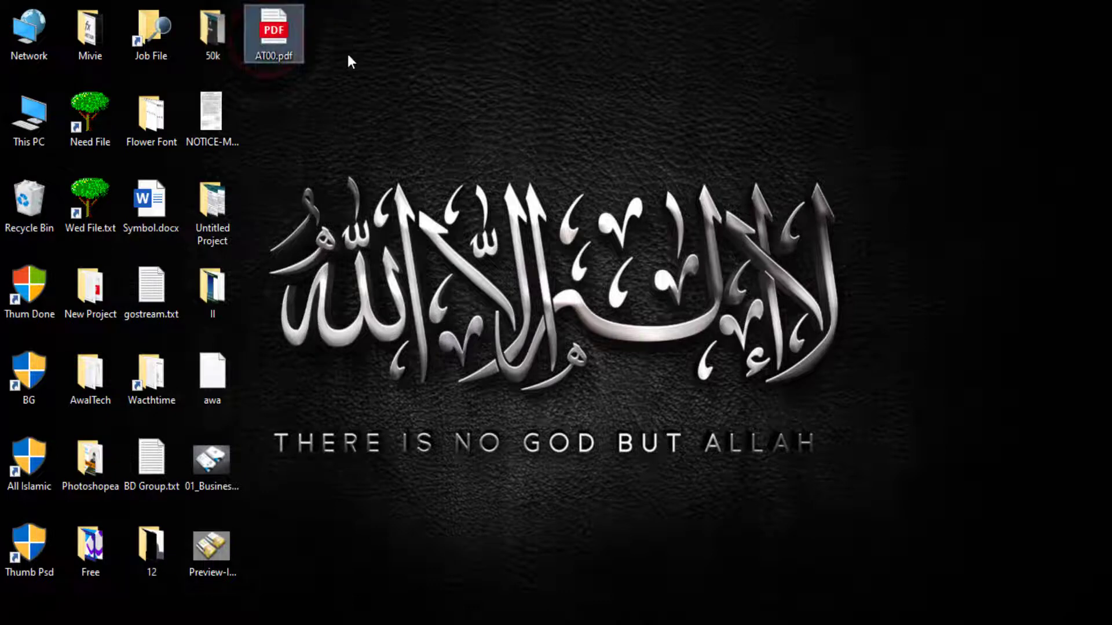
mouse_move(264, 38)
mouse_down()
mouse_move(284, 33)
mouse_move(285, 57)
mouse_move(273, 42)
mouse_up()
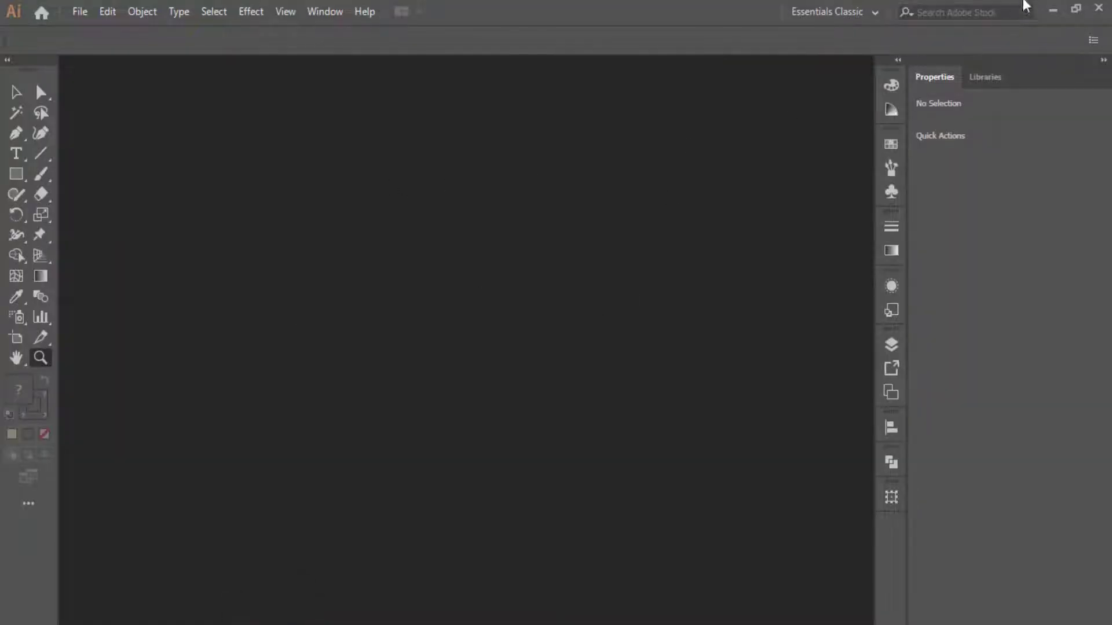
click(1053, 9)
drag(280, 31, 600, 59)
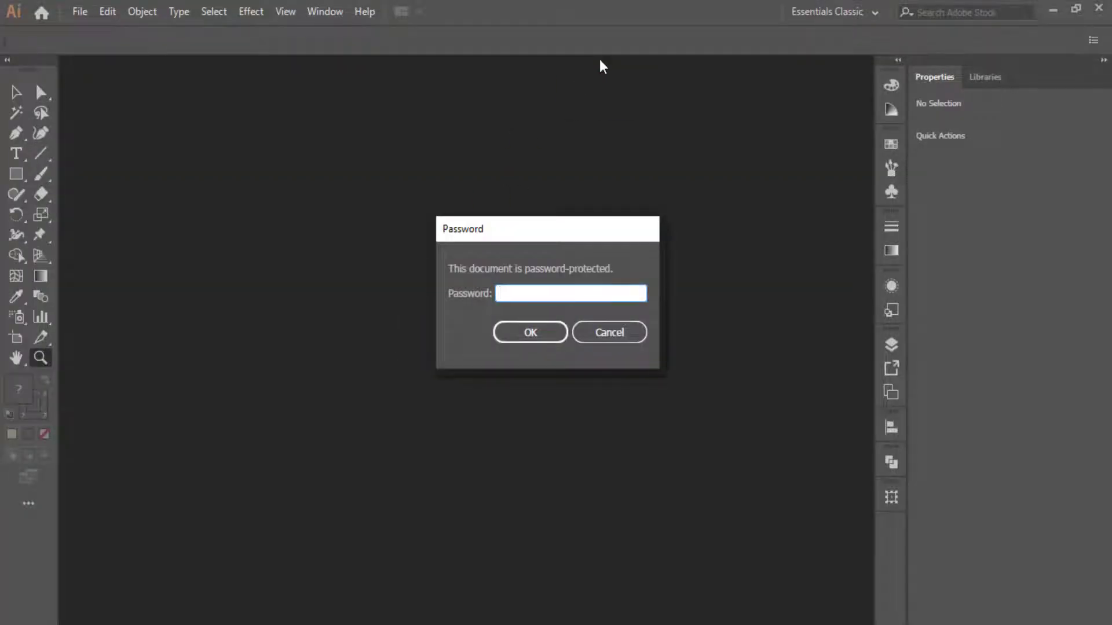
click(615, 341)
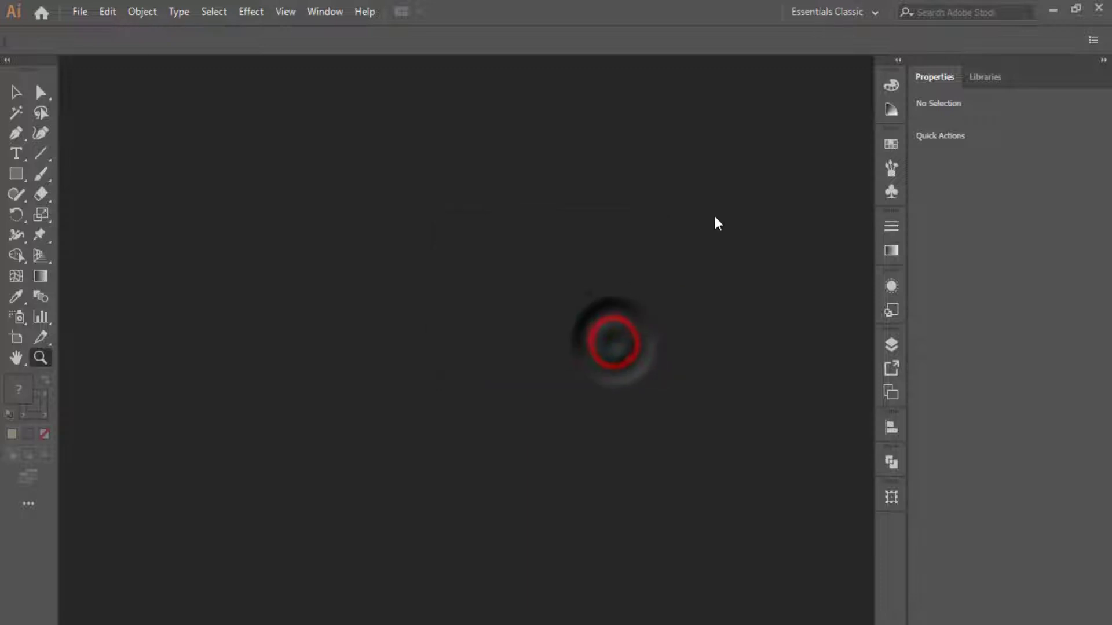
- Open AT00.pdf from the Desktop via File > Open
click(80, 12)
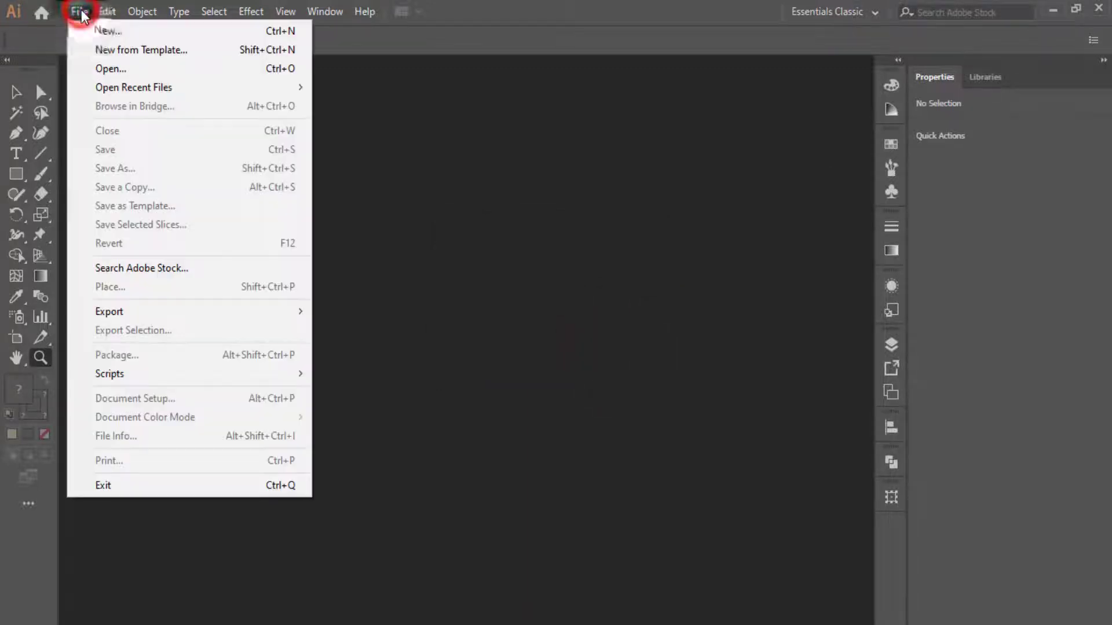
click(106, 68)
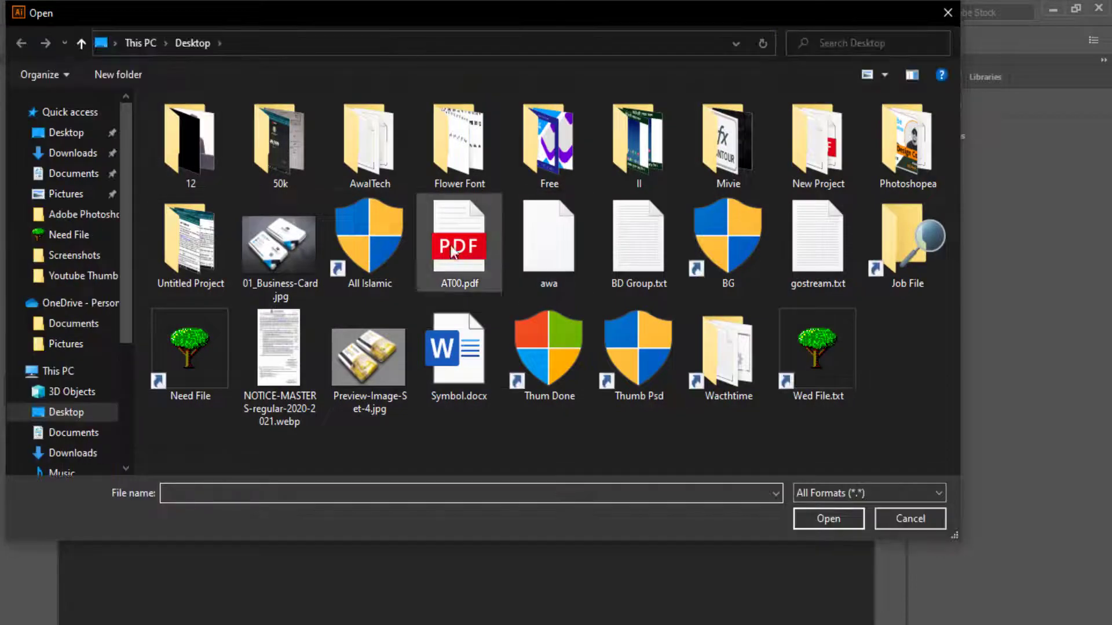
click(442, 243)
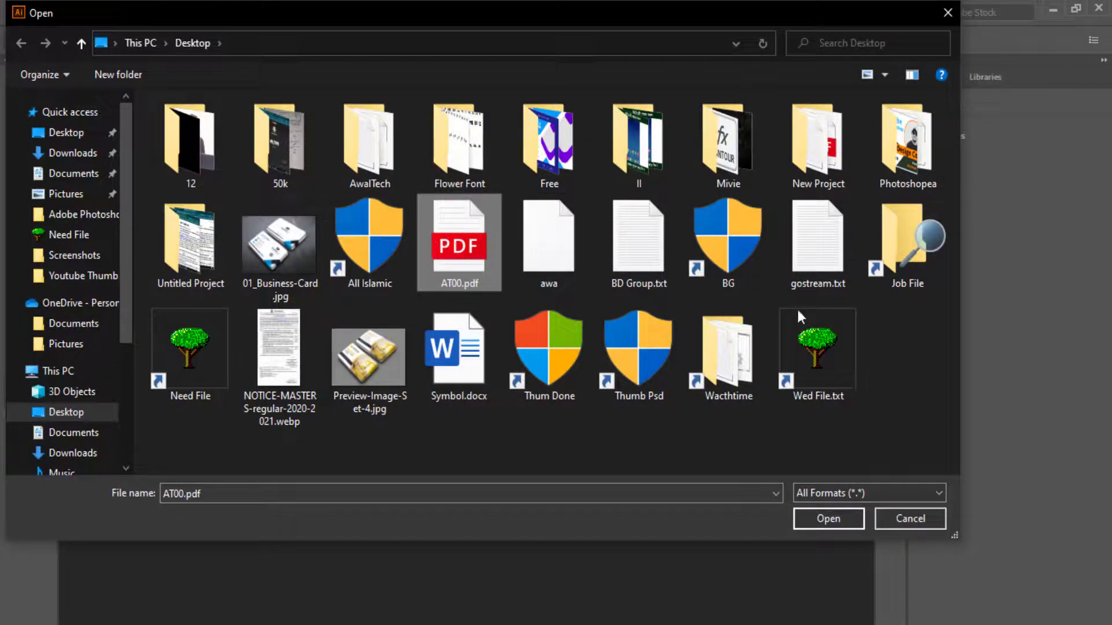
click(819, 525)
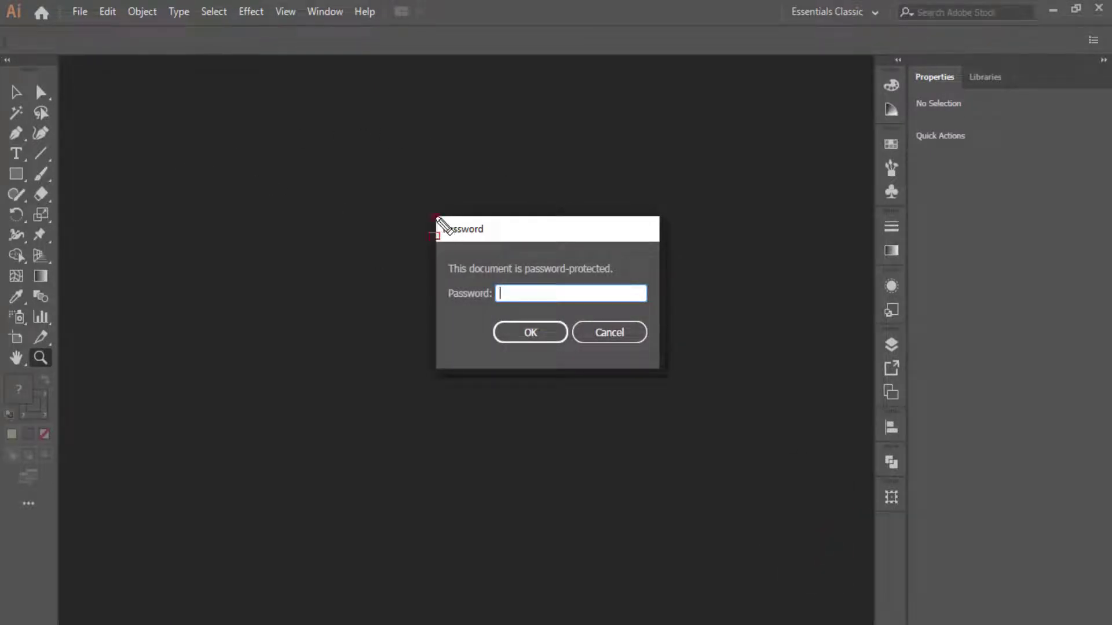
- Enter the document password and confirm to open AT00.pdf at 28.08%
mouse_move(436, 217)
mouse_down()
mouse_move(650, 343)
mouse_move(673, 383)
mouse_up()
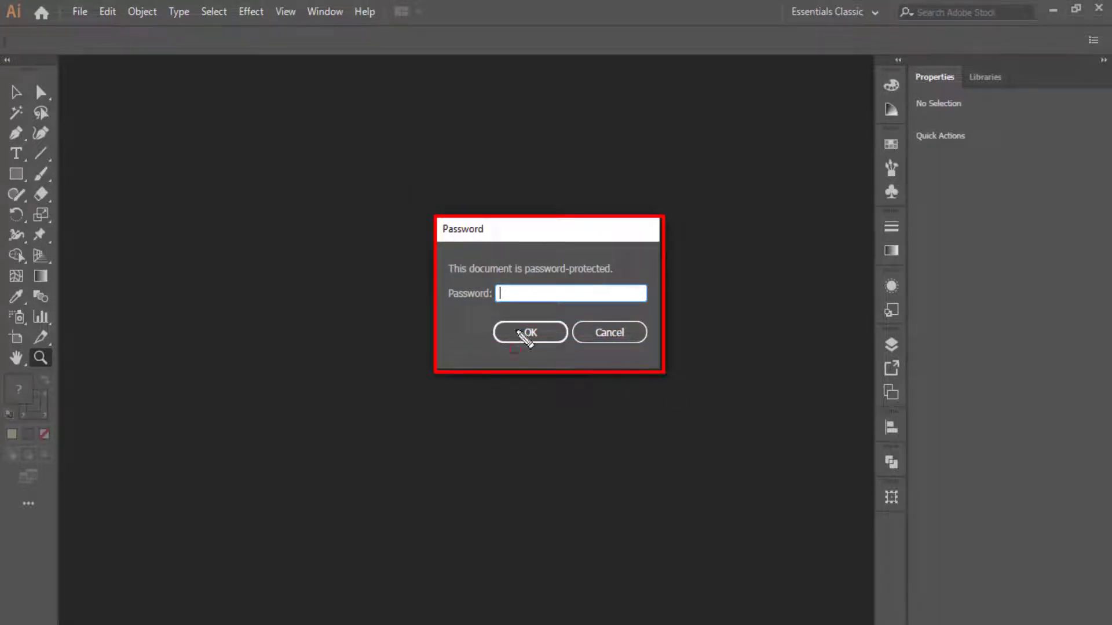
click(534, 305)
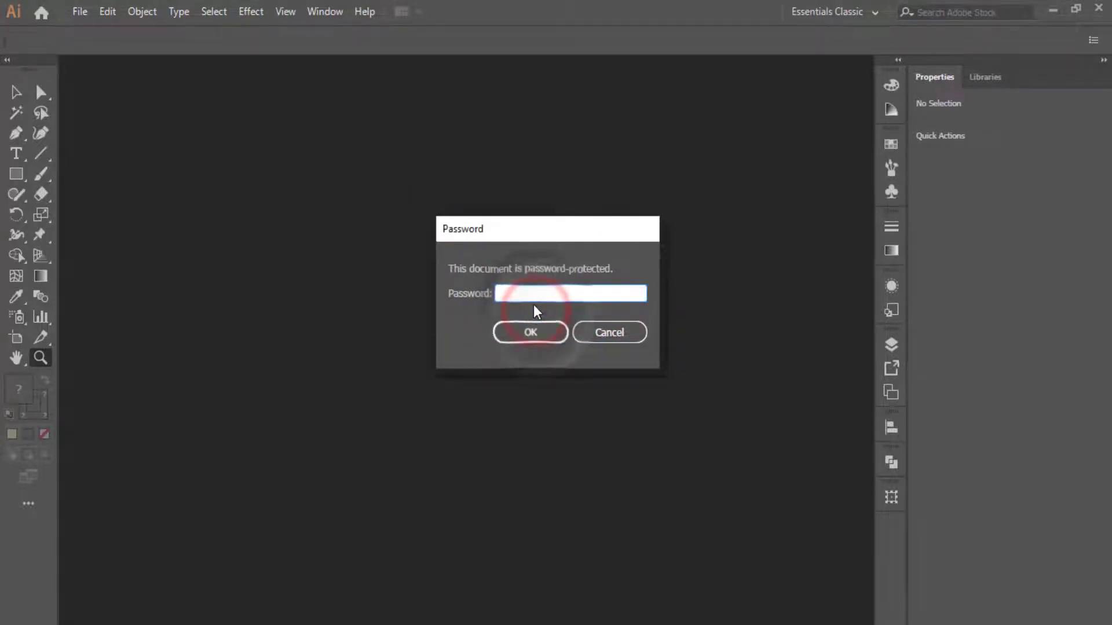
text(1234)
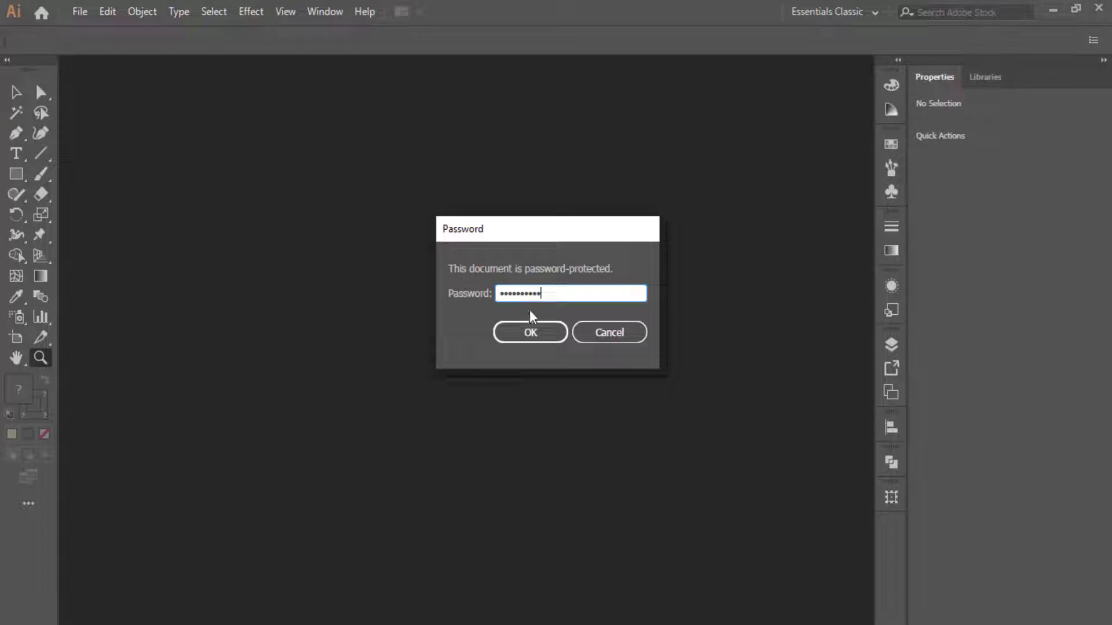
click(534, 334)
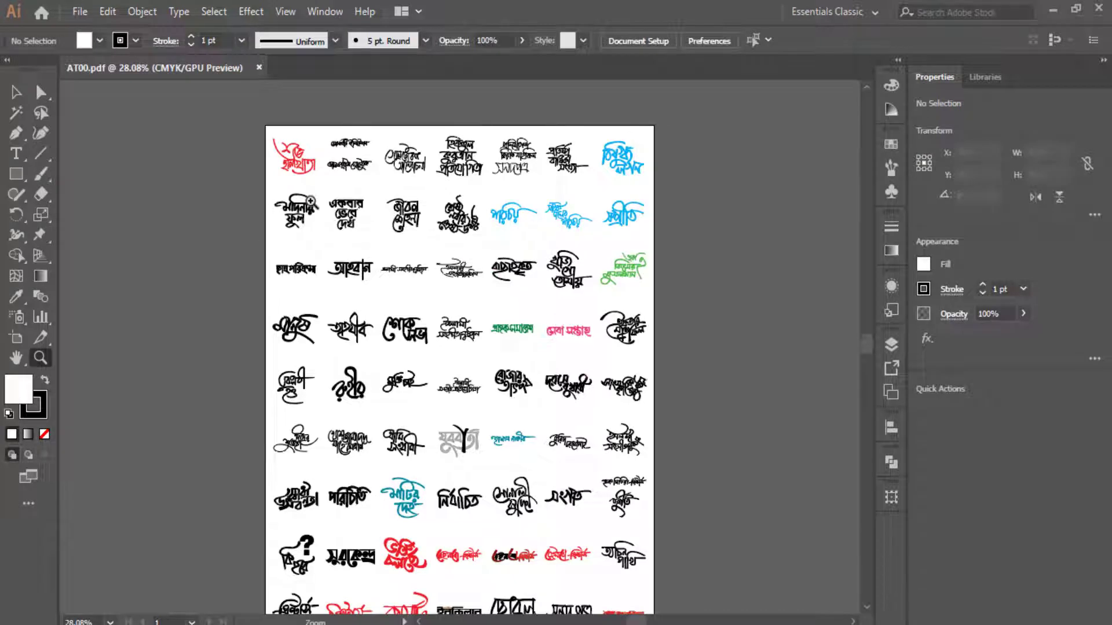
- Fit the artboard and select the top-right blue logo group (1.824 × 1.422 in)
mouse_move(291, 136)
mouse_down()
mouse_move(194, 161)
mouse_move(200, 145)
mouse_move(745, 504)
mouse_move(422, 191)
mouse_move(789, 514)
mouse_move(580, 181)
mouse_up()
click(580, 181)
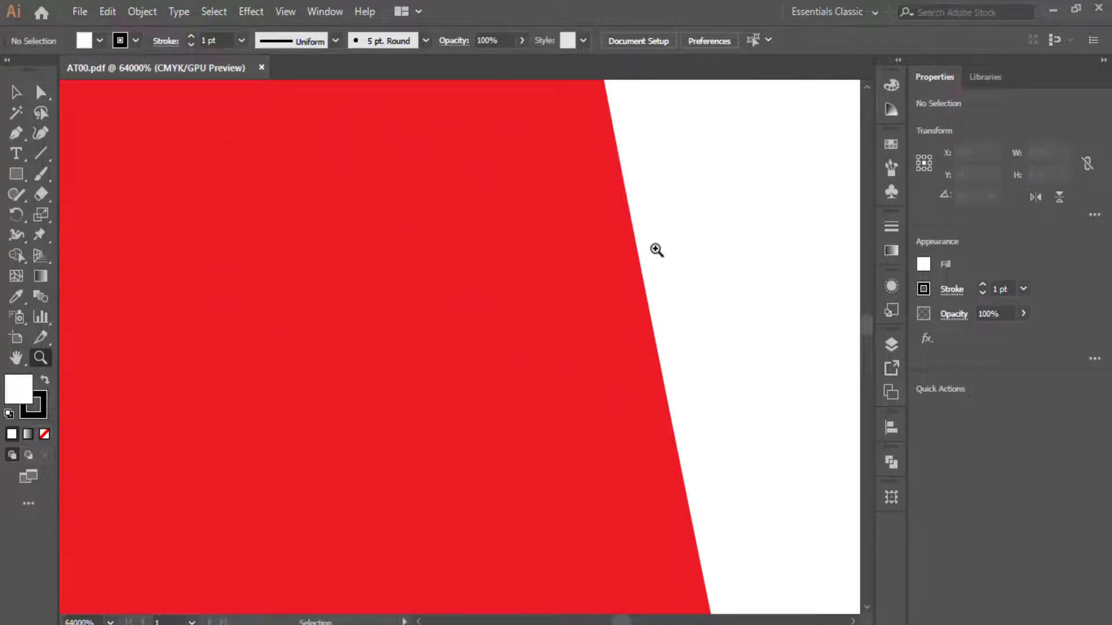
key(ctrl+0)
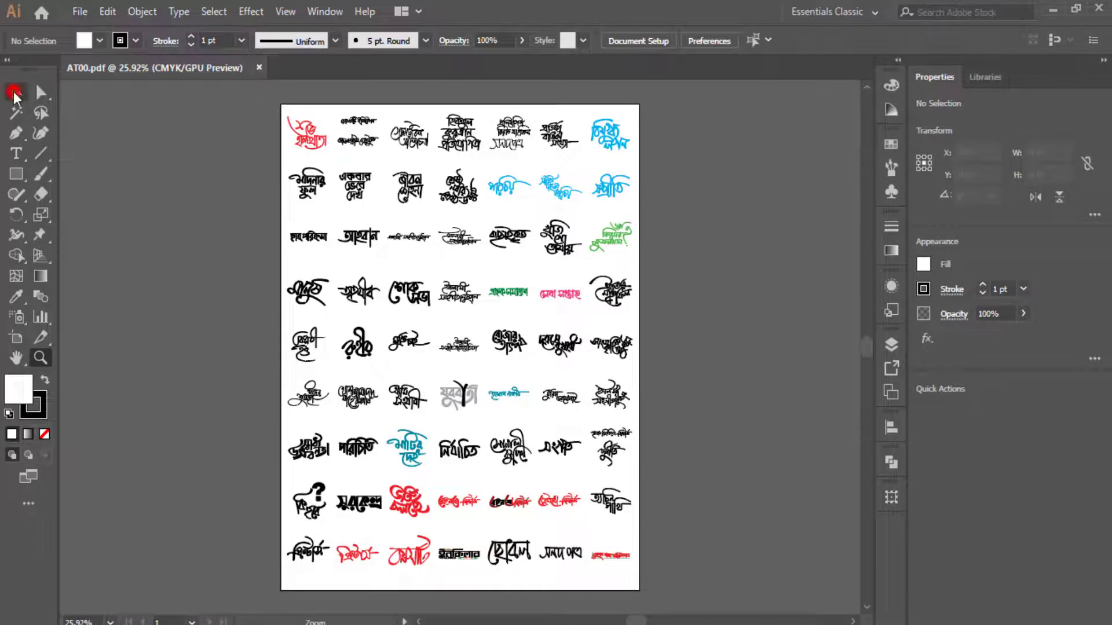
click(14, 92)
drag(621, 113, 611, 160)
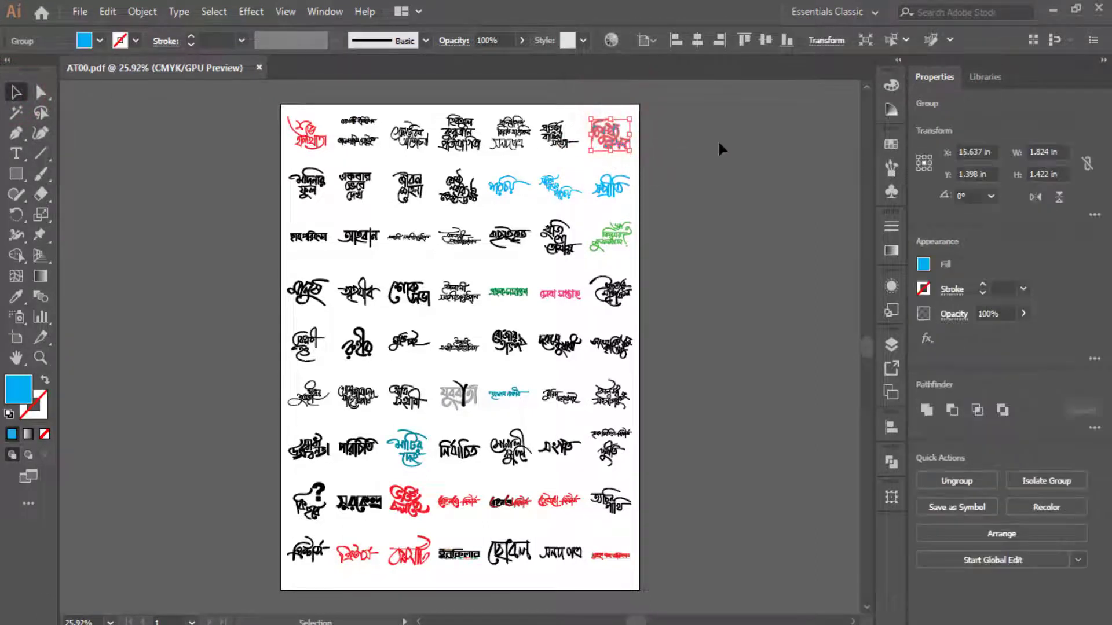
- Fill the top-right lettering logo with the orange-red swatch and zoom in on it
click(923, 264)
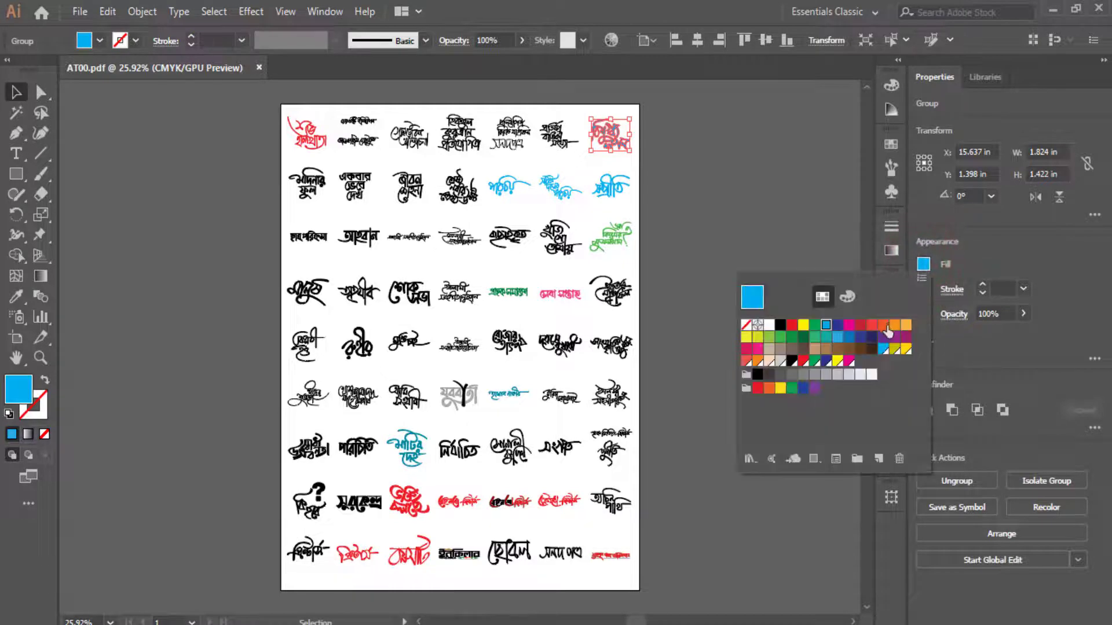
click(883, 327)
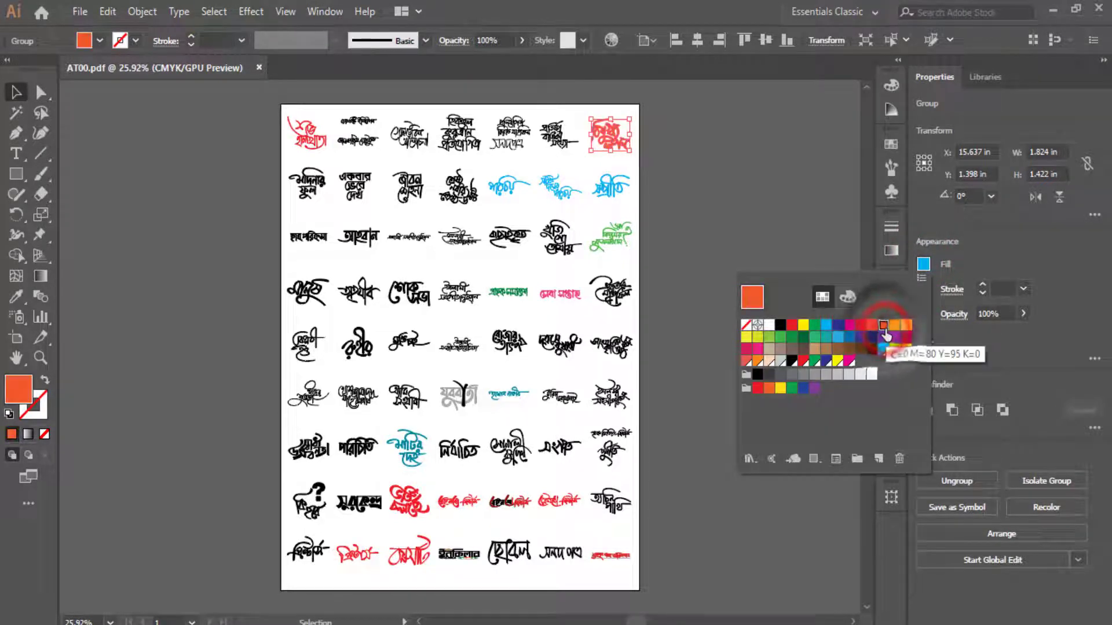
click(666, 152)
click(684, 177)
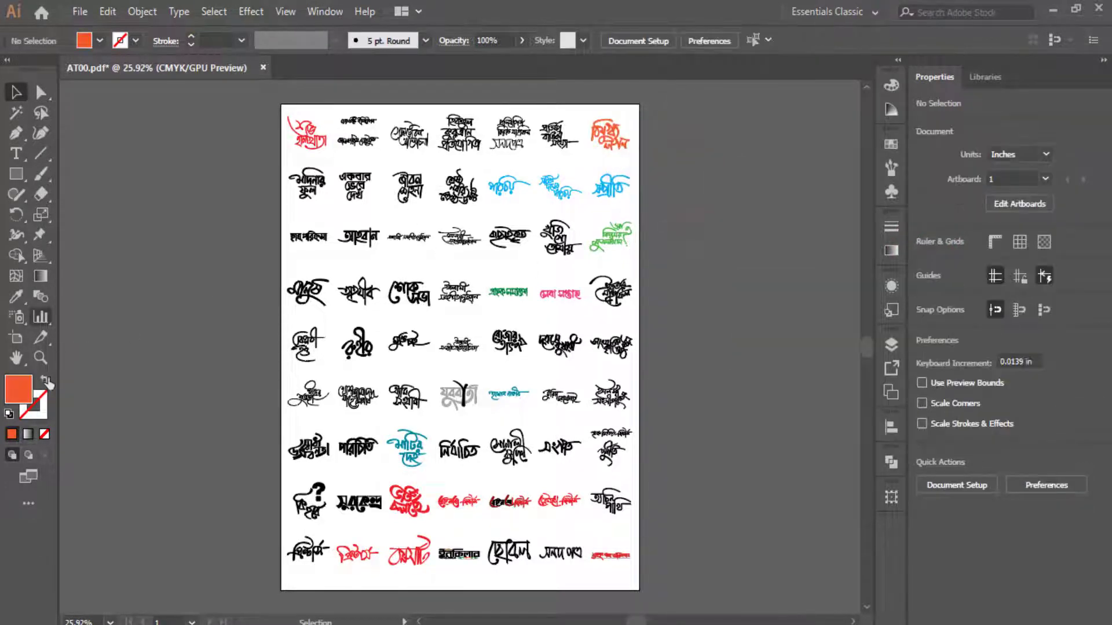
click(40, 357)
mouse_move(577, 109)
mouse_down()
mouse_move(712, 130)
mouse_move(758, 248)
mouse_move(712, 189)
mouse_move(816, 414)
mouse_move(722, 335)
mouse_up()
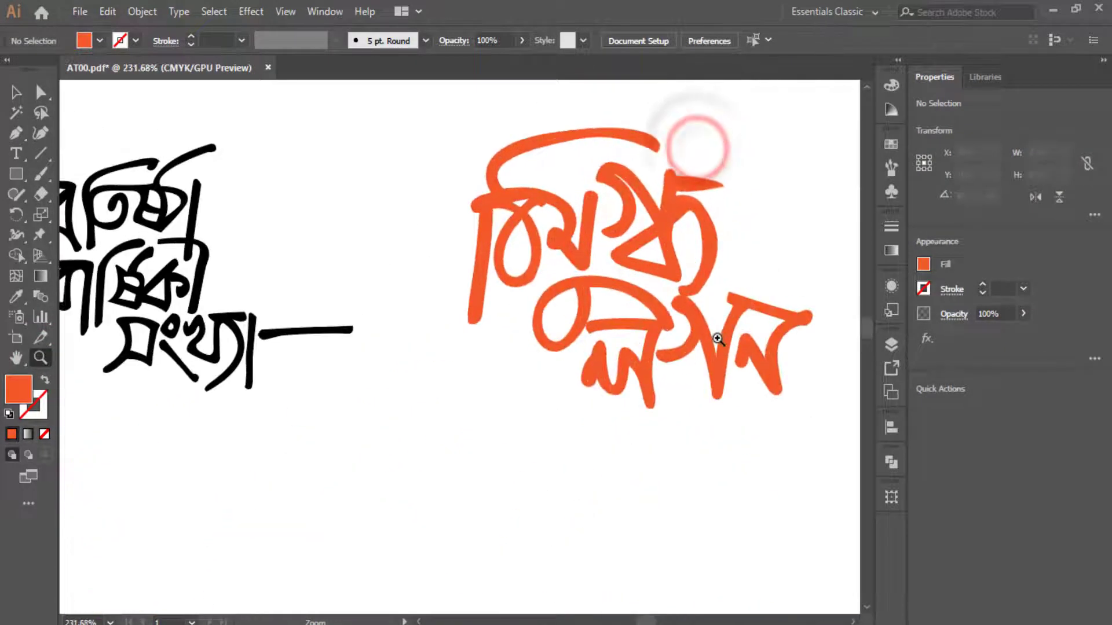
- Apply the Orange, Yellow linear gradient preset to the top-right orange lettering logo
drag(748, 263, 546, 329)
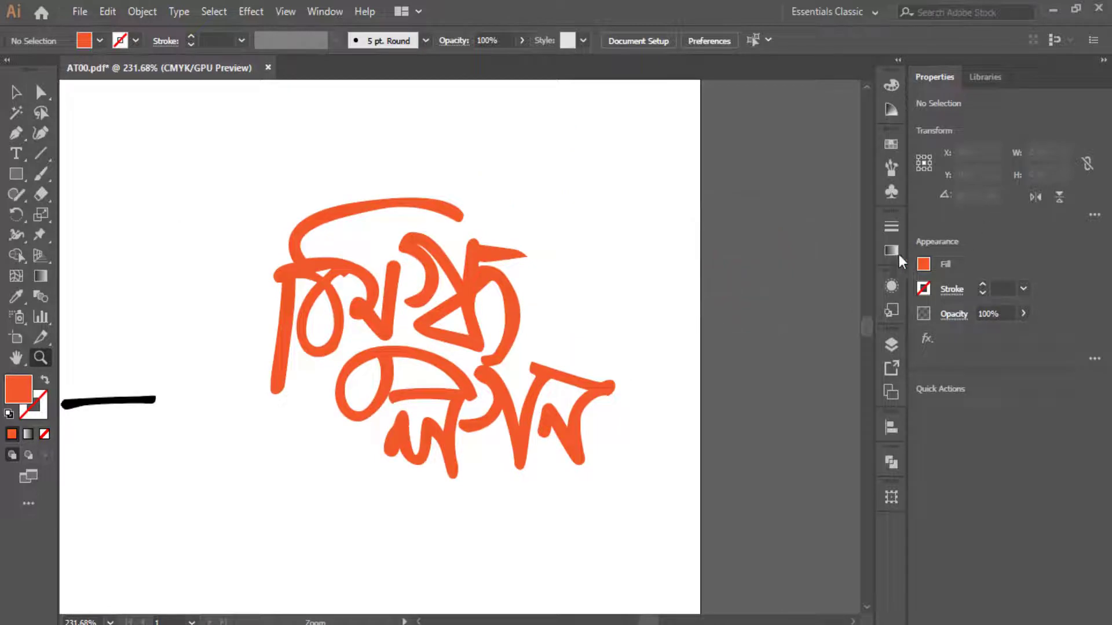
click(13, 94)
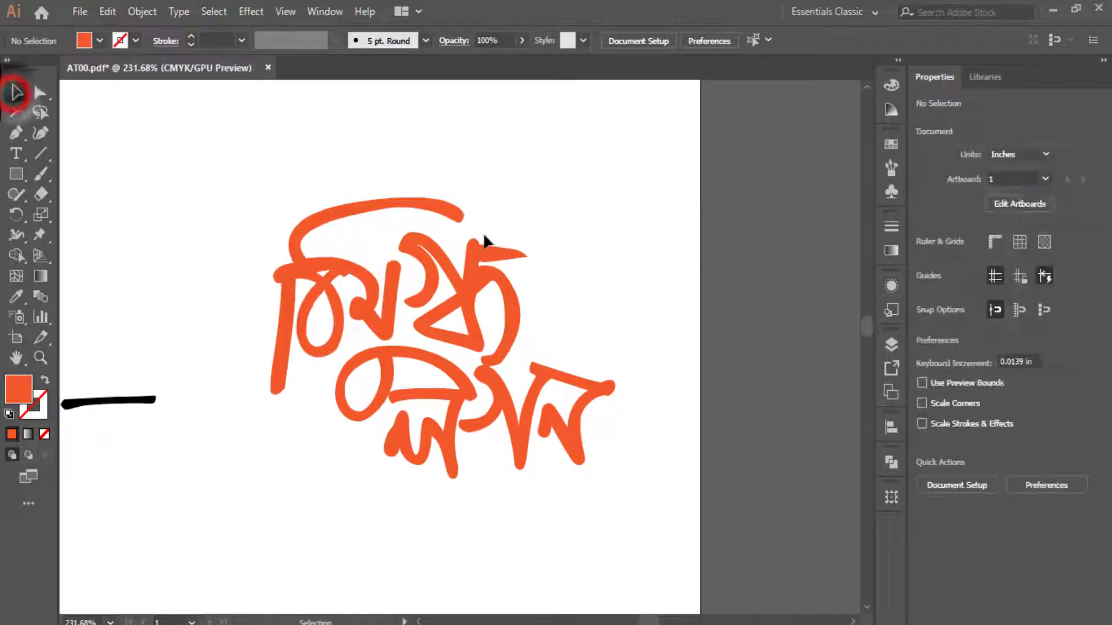
drag(265, 144, 637, 496)
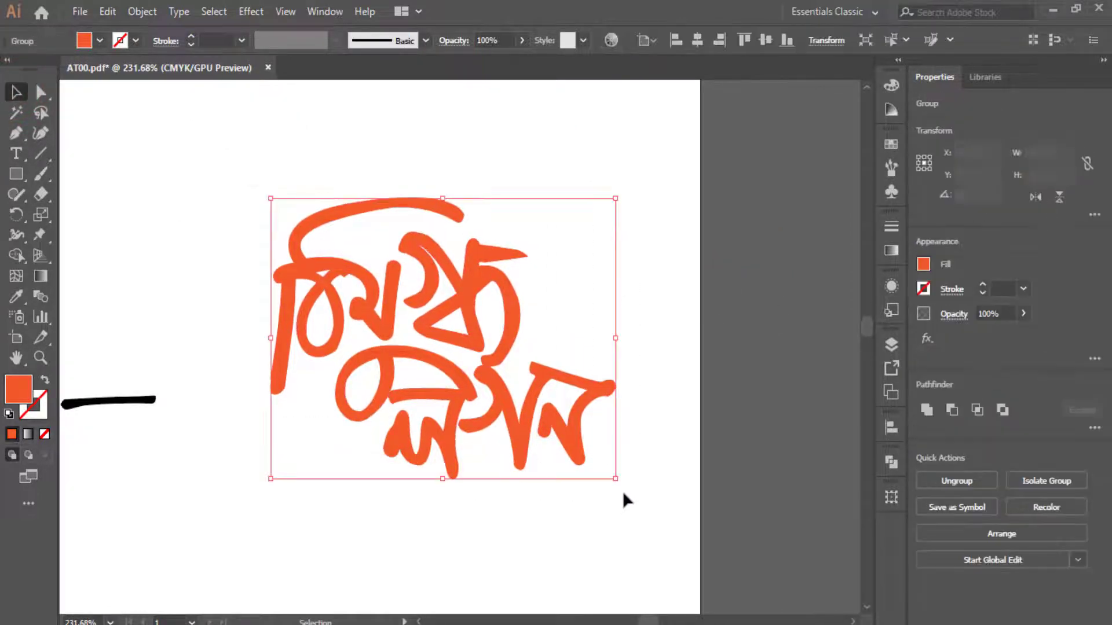
click(892, 250)
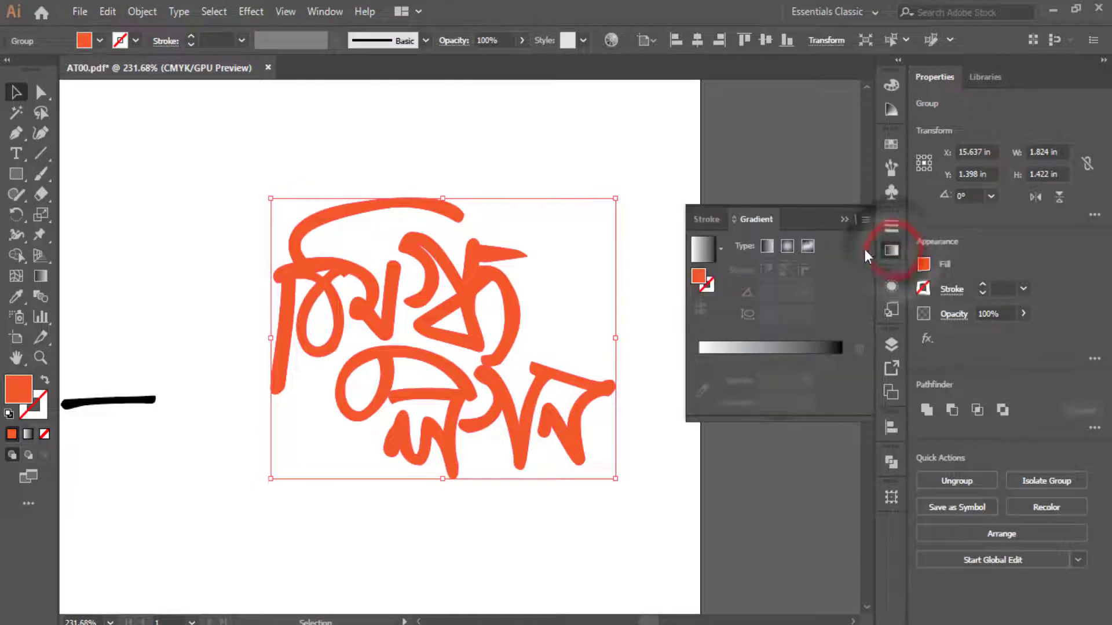
click(766, 248)
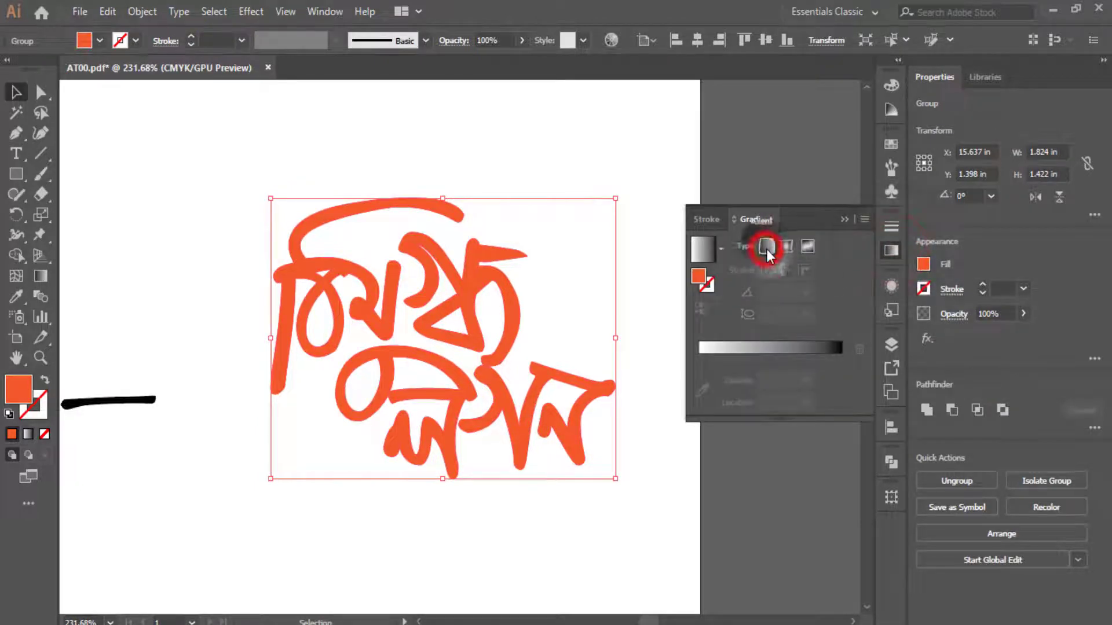
click(721, 248)
click(617, 314)
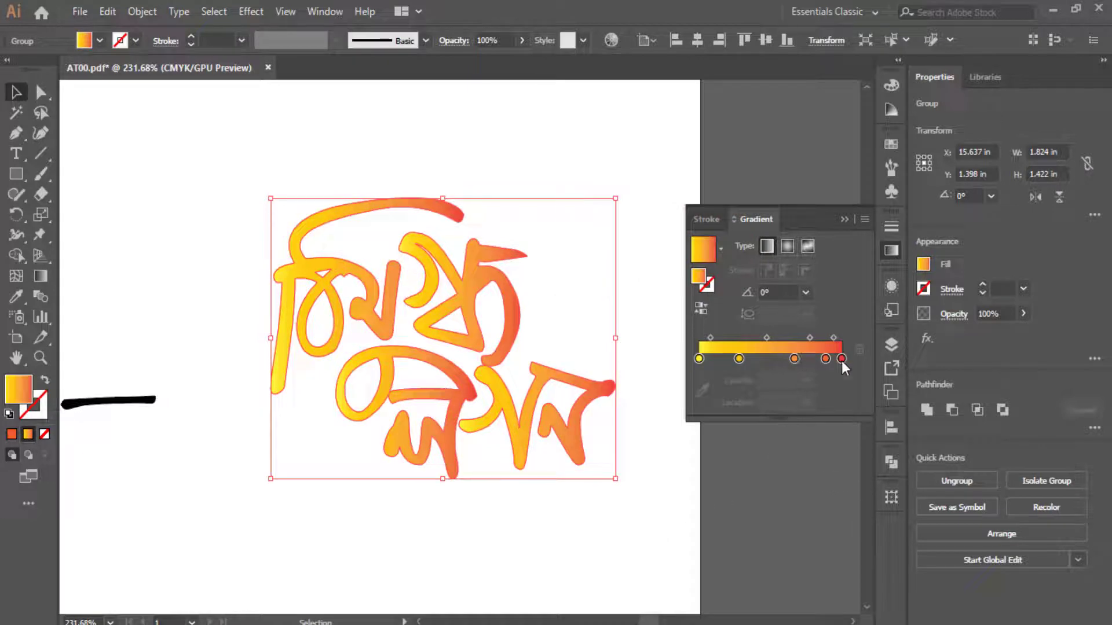
click(535, 521)
drag(141, 506, 392, 197)
- Give the black খুঁজি গো তোমায় lettering the yellow-orange gradient
scroll(471, 422, down, 8)
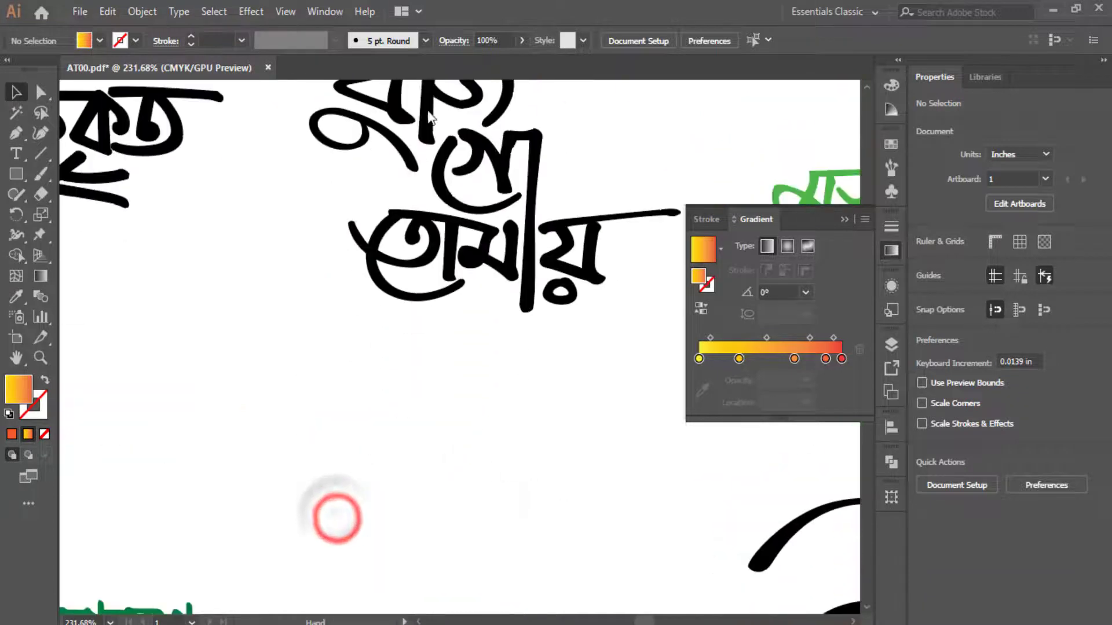
scroll(335, 521, up, 4)
drag(289, 205, 586, 591)
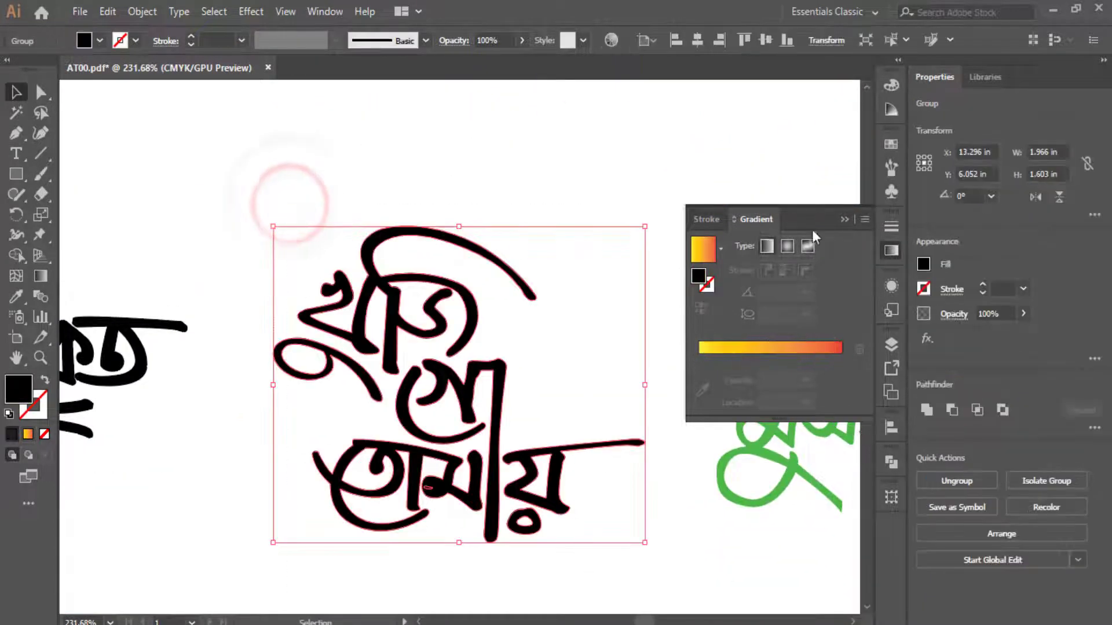
click(716, 247)
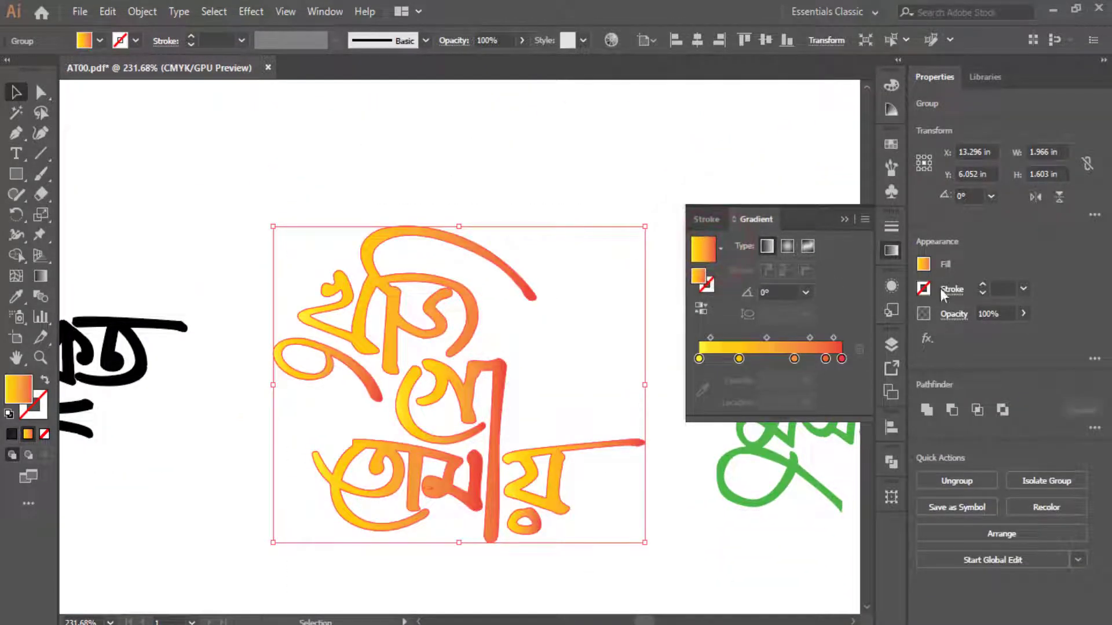
click(227, 461)
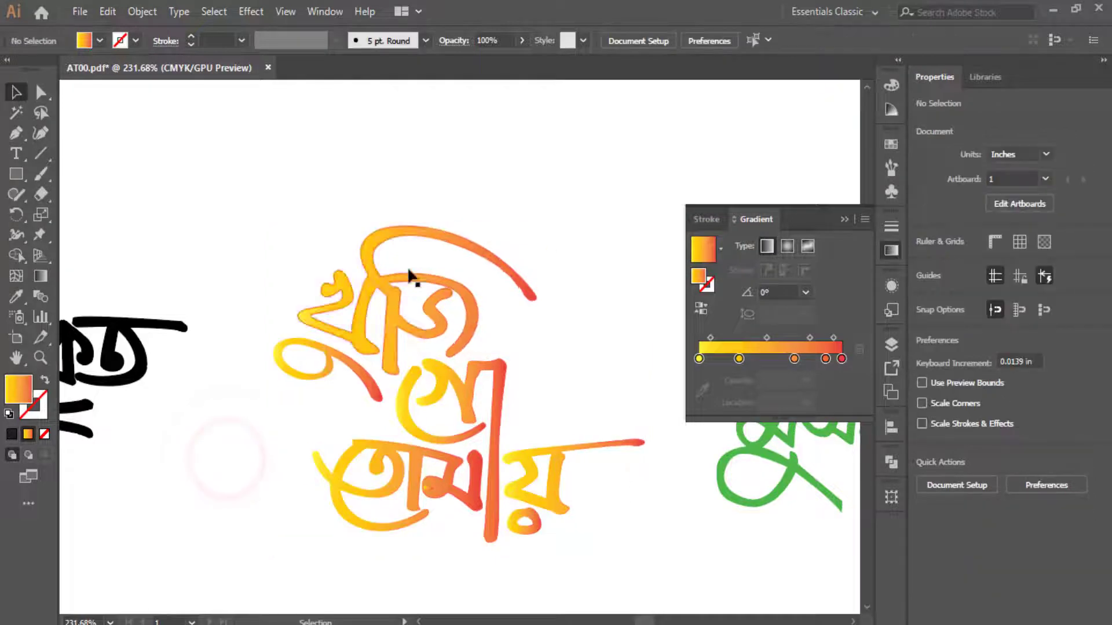
- Fill the শোক সভা lettering with the Fading Sky gradient and fit the artboard in view
drag(262, 439, 637, 191)
drag(255, 479, 596, 359)
drag(308, 462, 591, 335)
drag(174, 181, 556, 467)
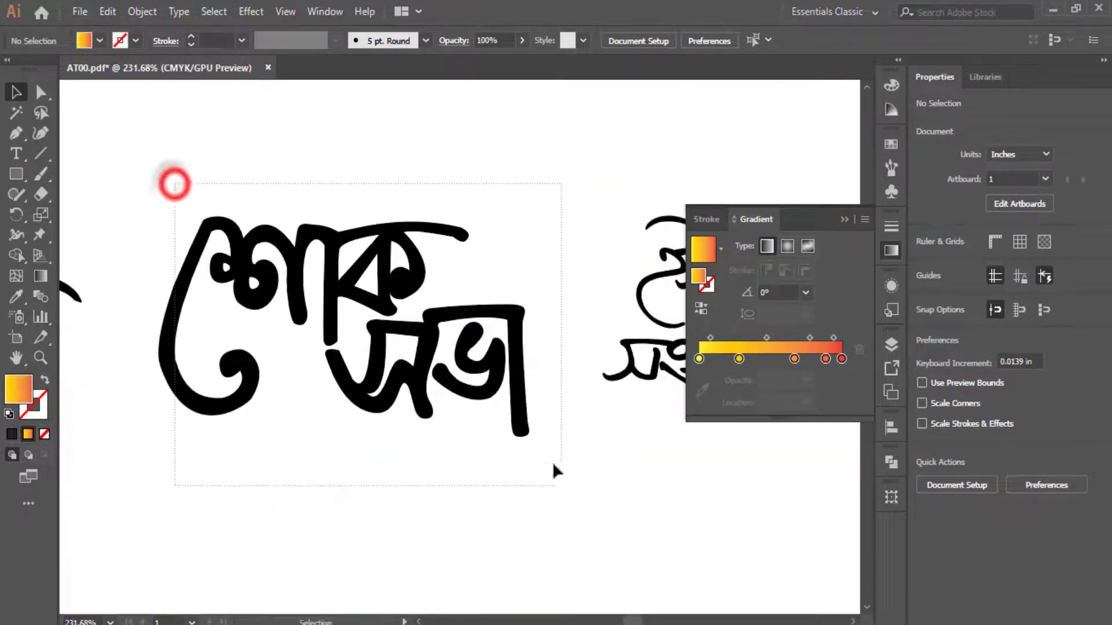
click(707, 245)
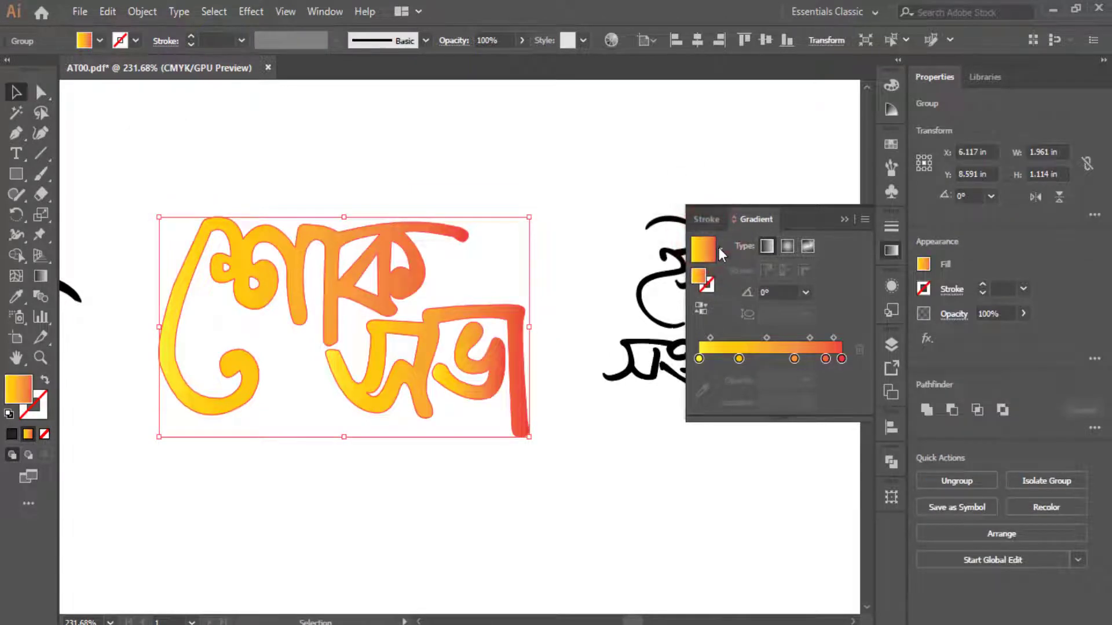
click(719, 248)
click(651, 342)
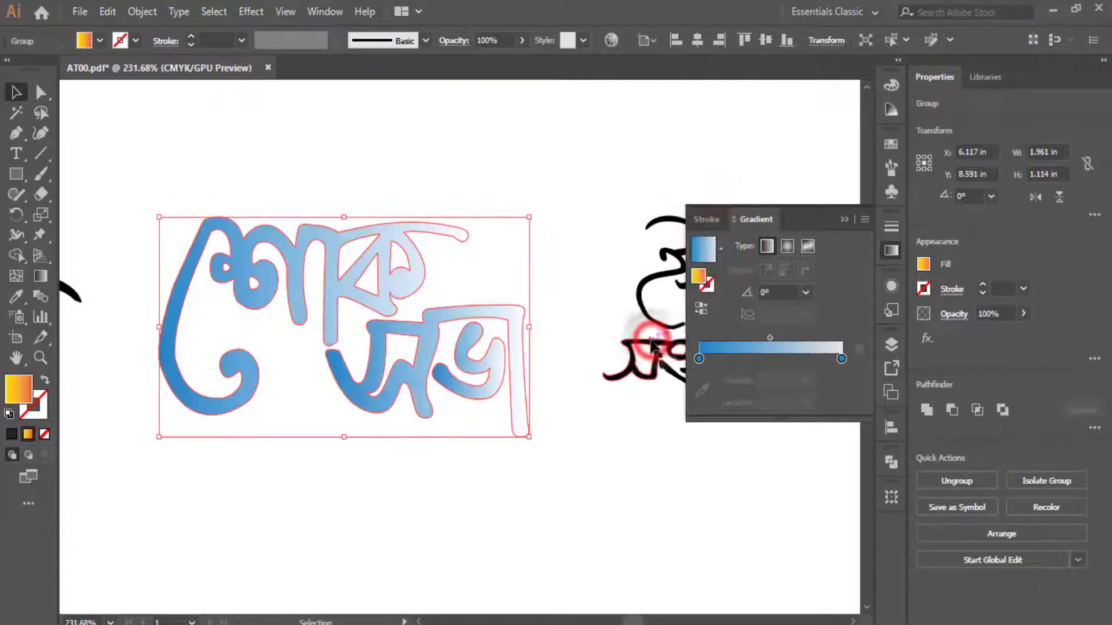
click(481, 520)
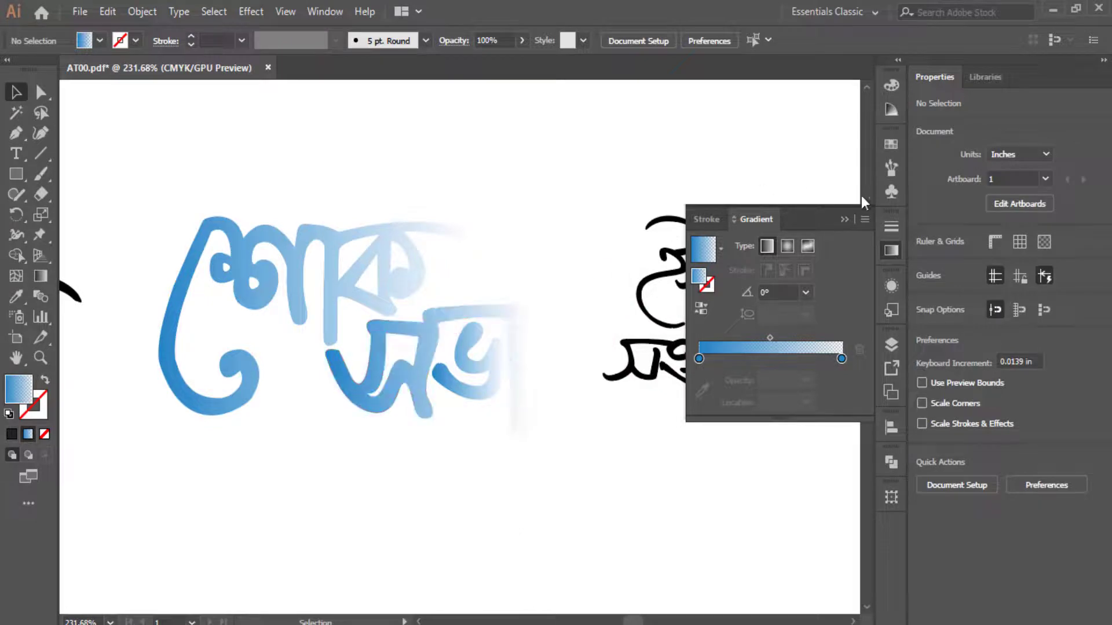
click(844, 220)
key(ctrl+0)
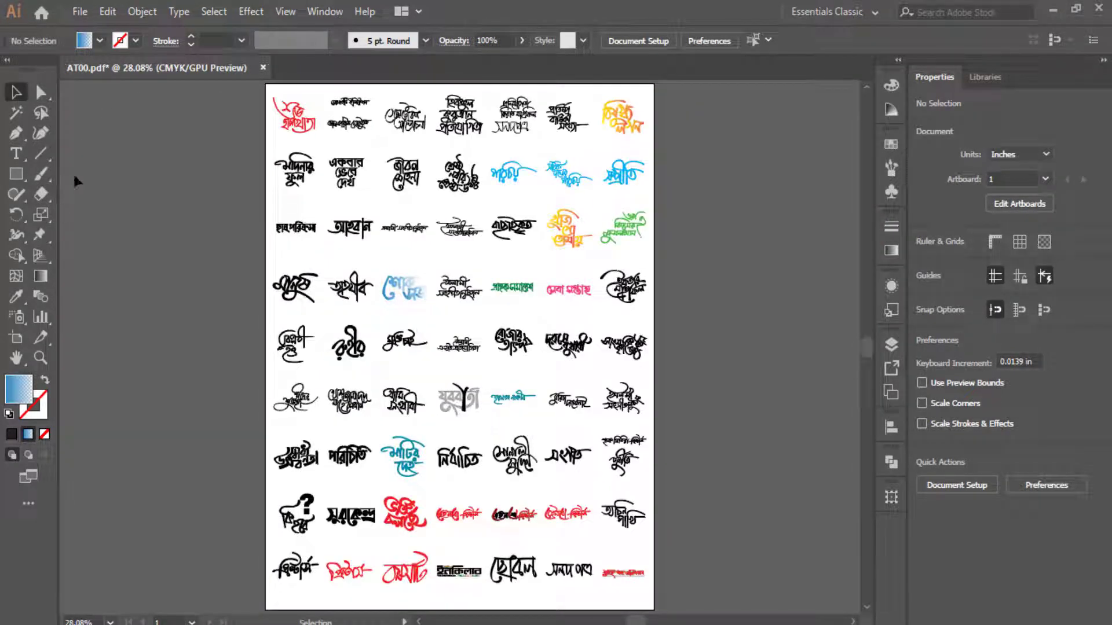
- Create a new blank document using the 1280 × 720 px preset
click(78, 11)
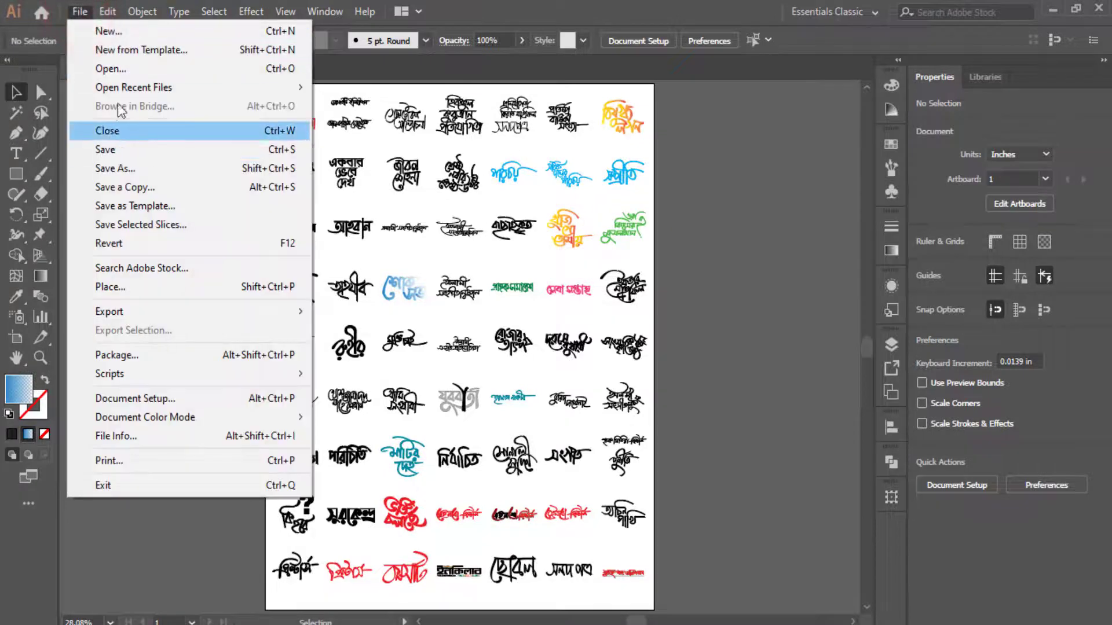
click(114, 35)
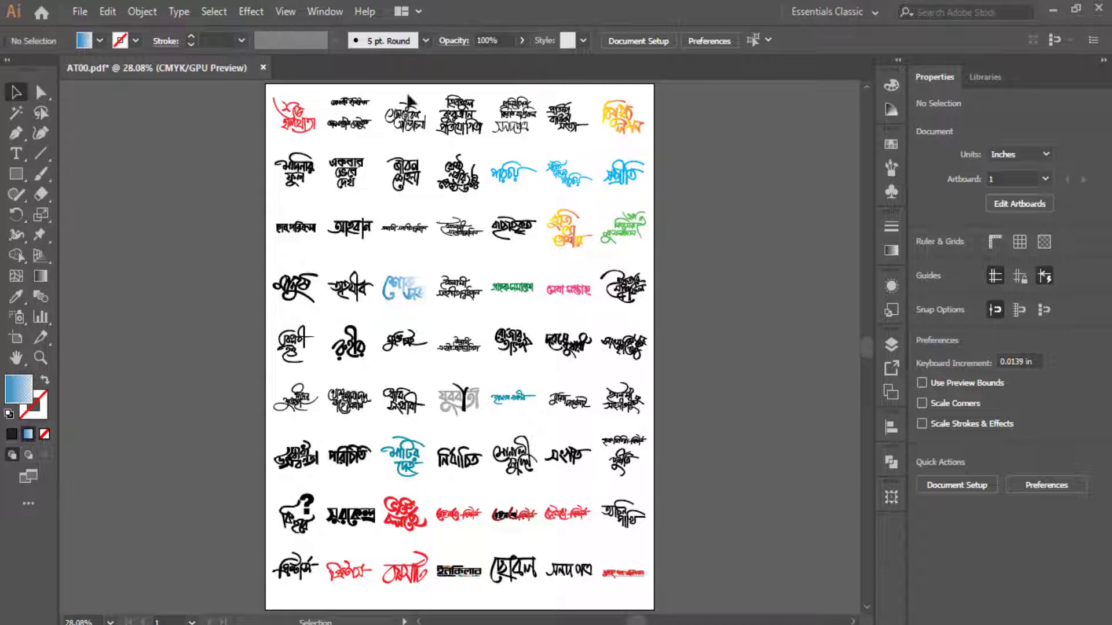
key(ctrl+n)
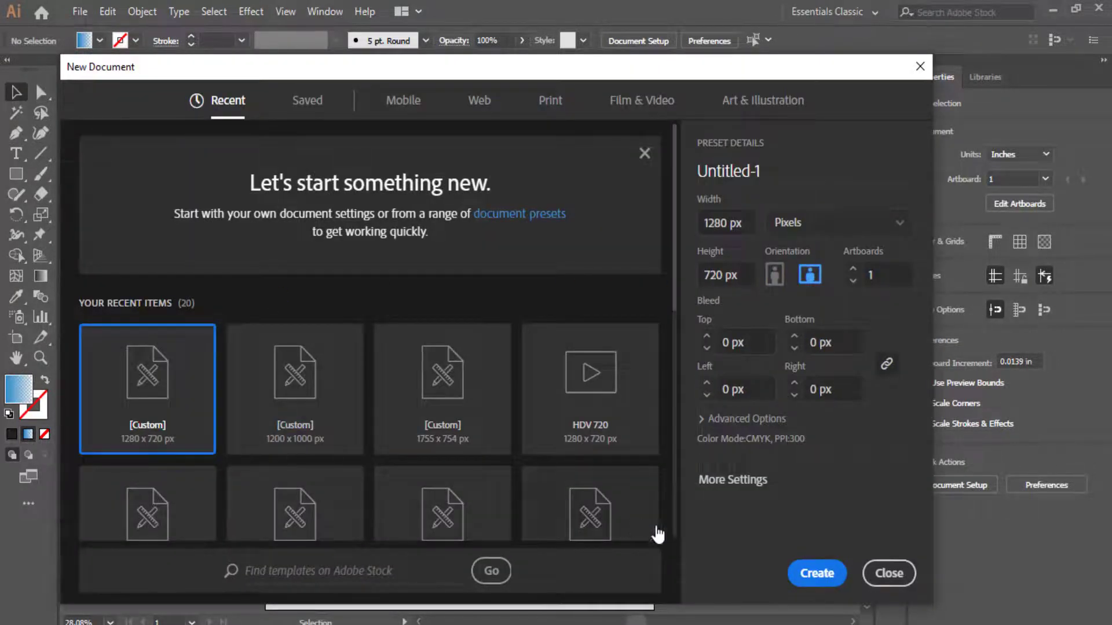
click(793, 573)
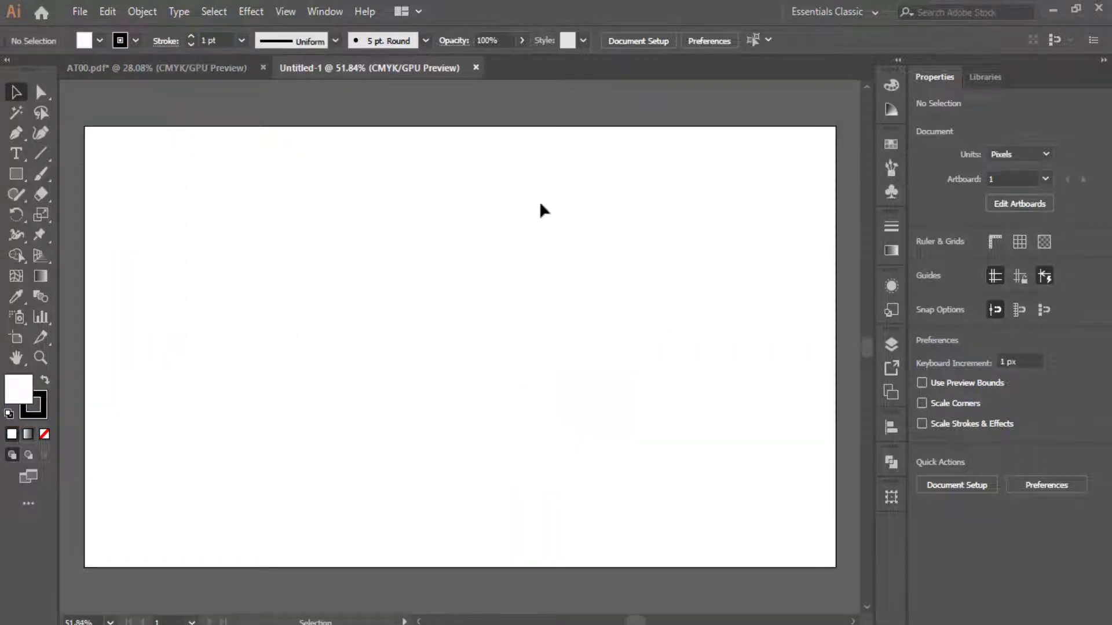
- Copy the মদিনার ফুল lettering into Untitled-1, enlarge it to about 612 × 501 px, and move it left
click(153, 66)
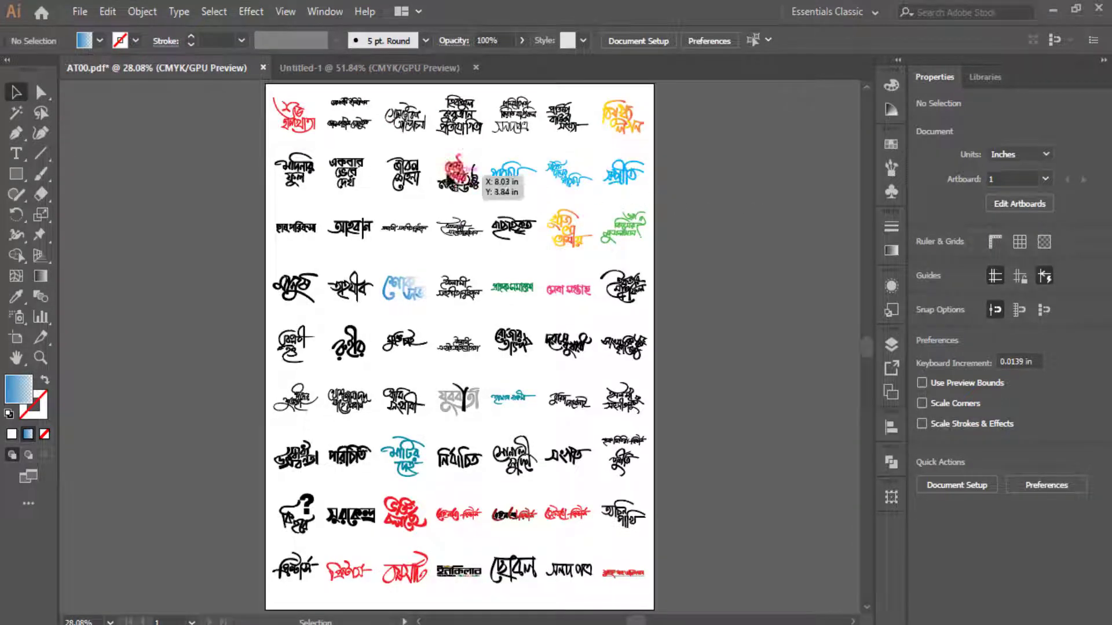
drag(295, 171, 435, 116)
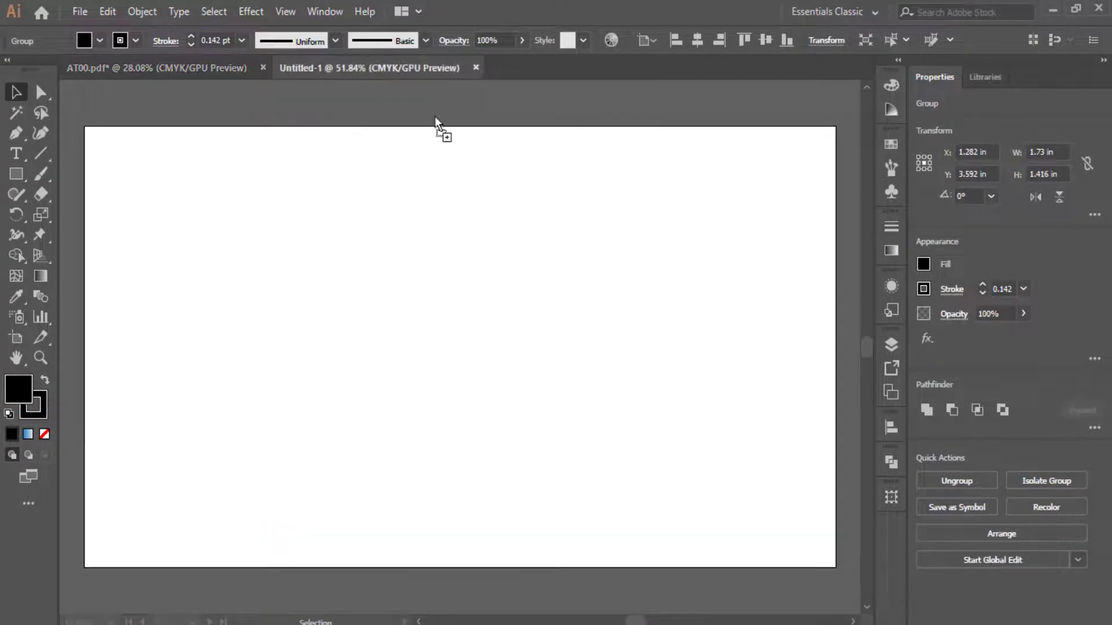
drag(430, 319, 430, 320)
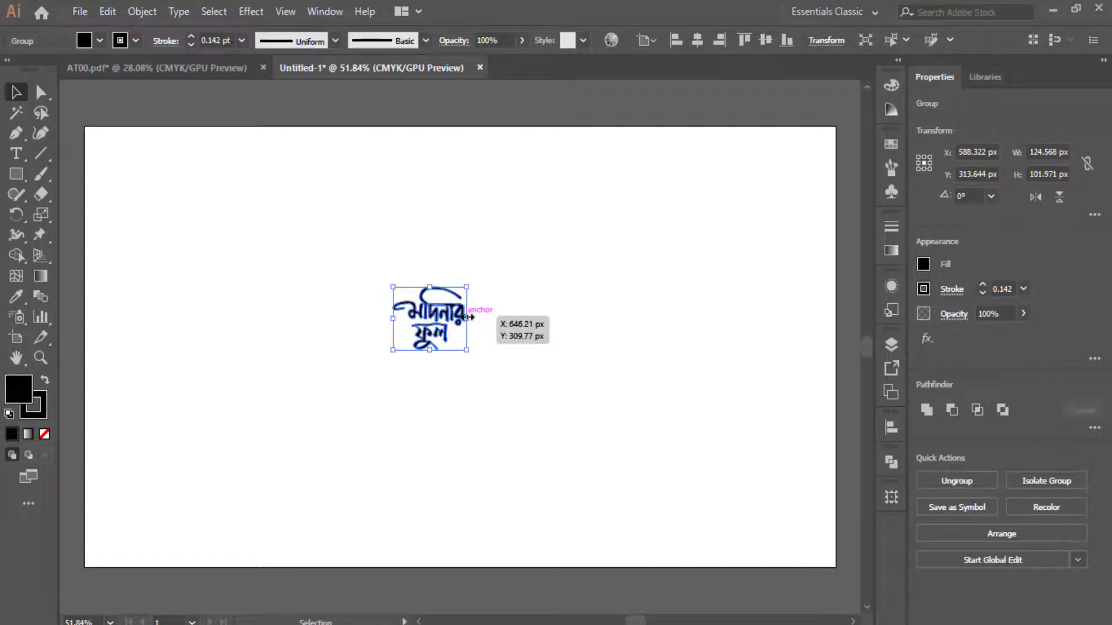
drag(466, 318, 610, 323)
drag(509, 292, 365, 308)
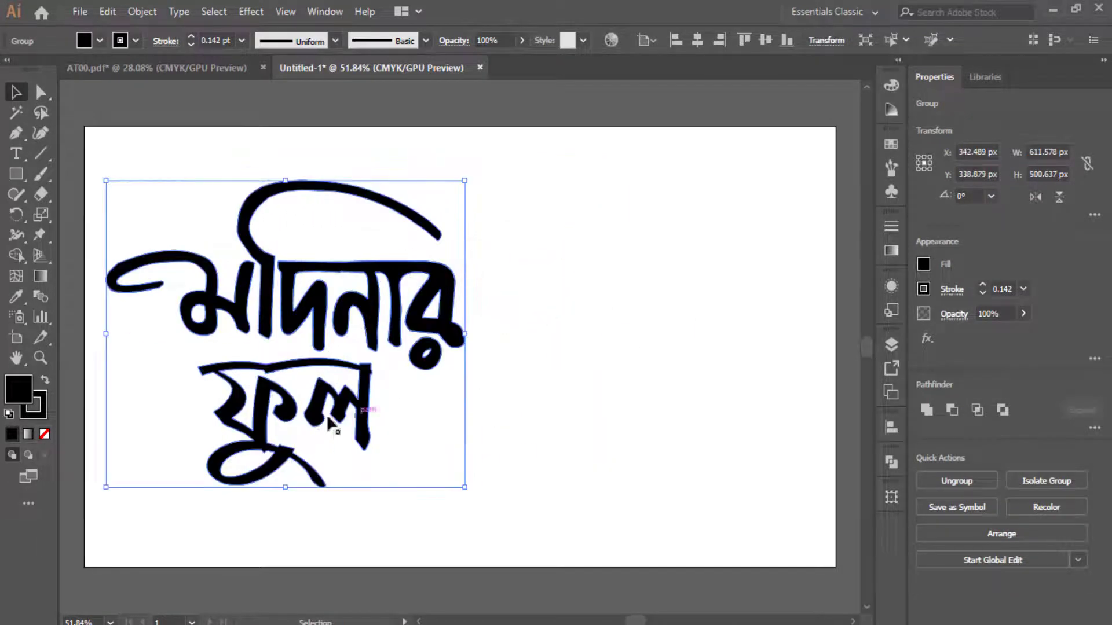
click(606, 289)
click(484, 231)
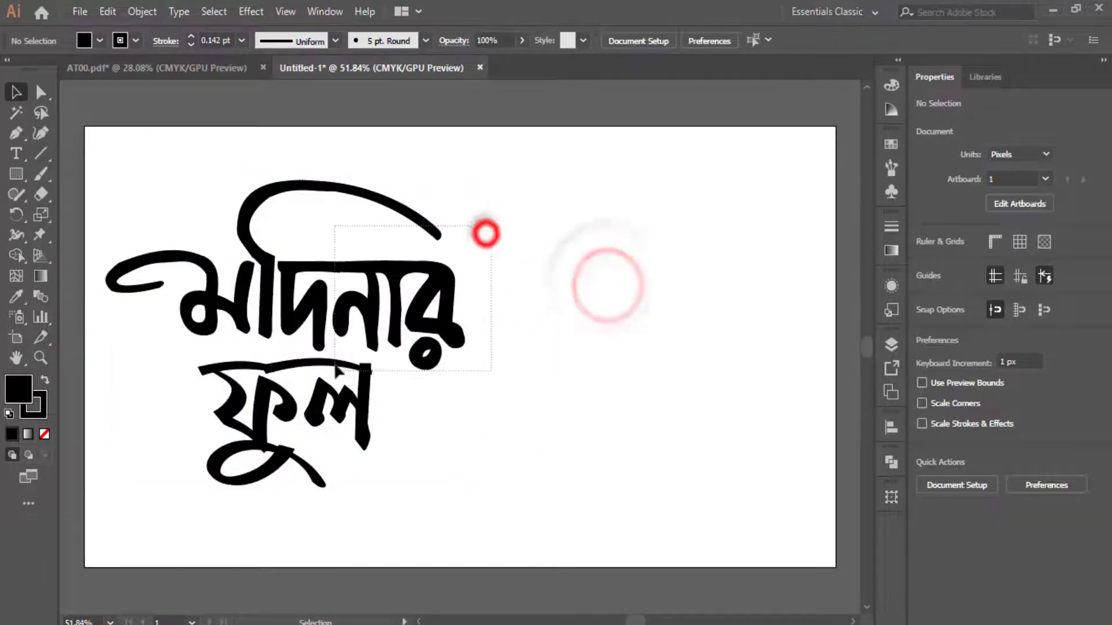
- Apply the Orange, Yellow gradient to the enlarged মদিনার ফুল lettering
click(891, 251)
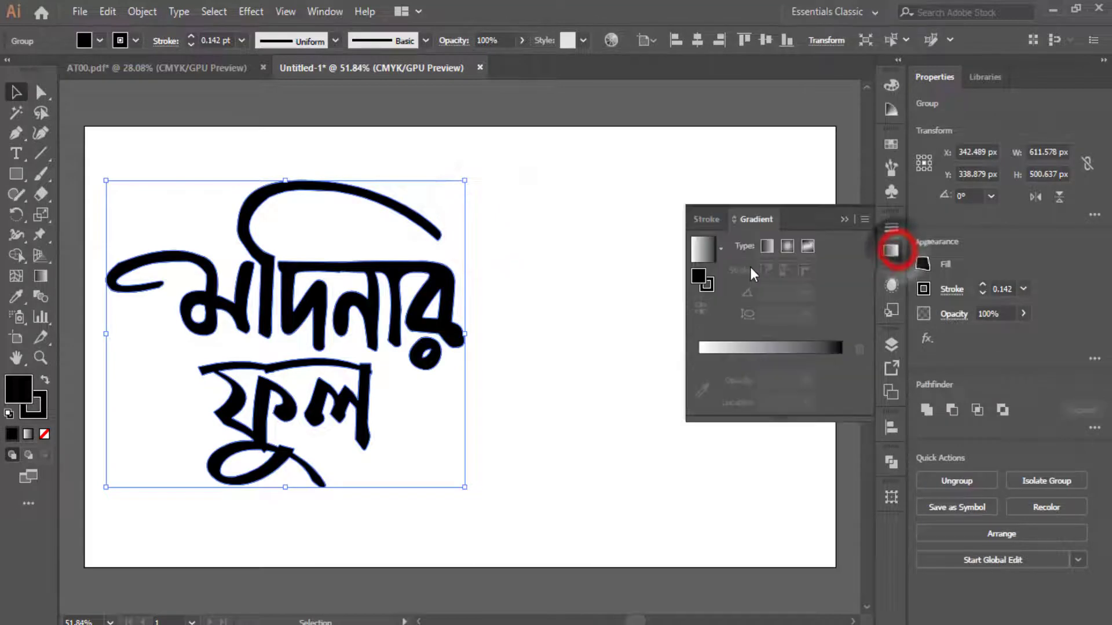
click(697, 250)
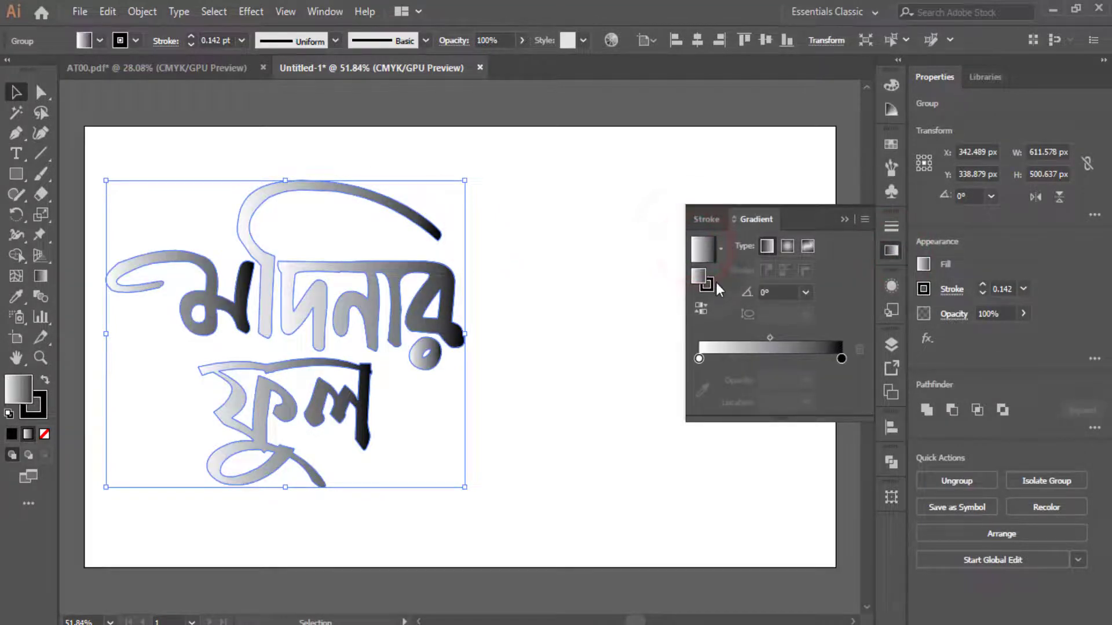
click(720, 248)
click(679, 308)
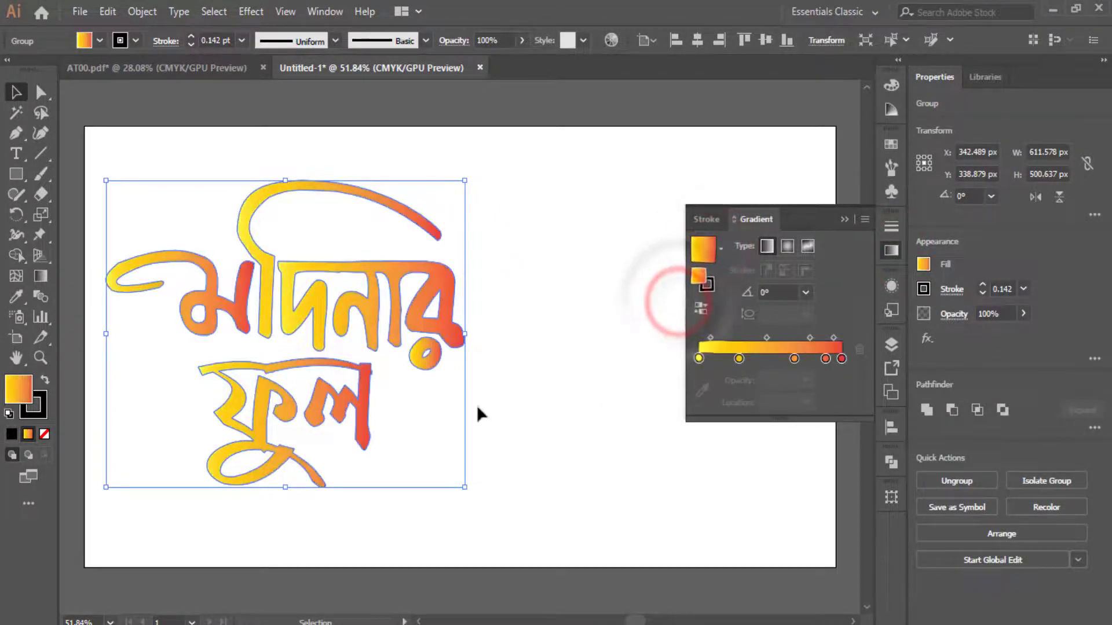
click(550, 223)
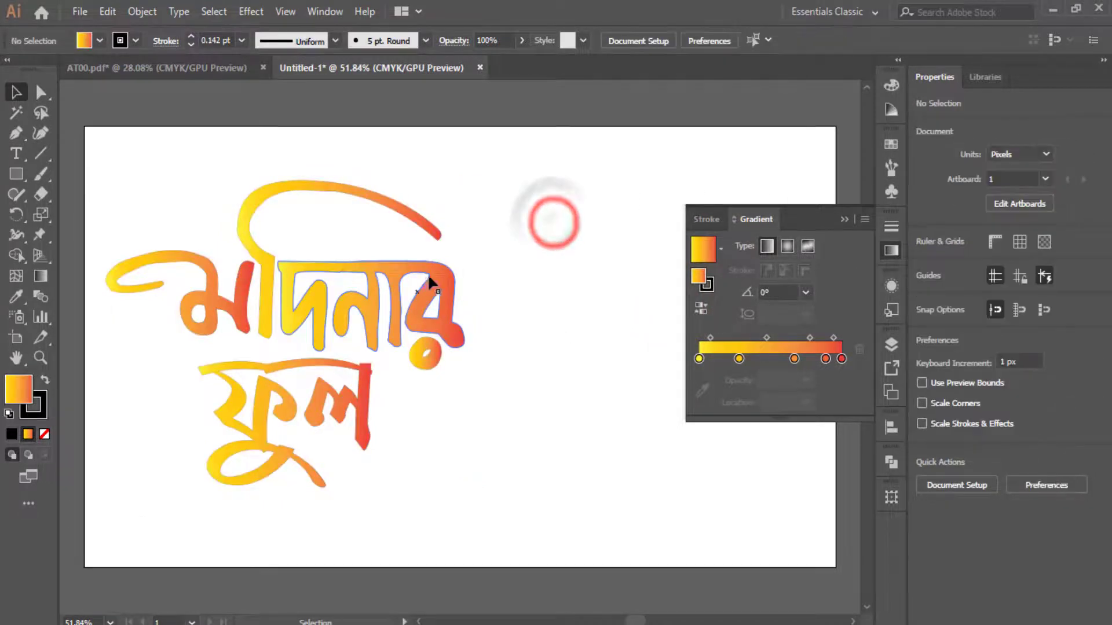
drag(531, 258, 322, 318)
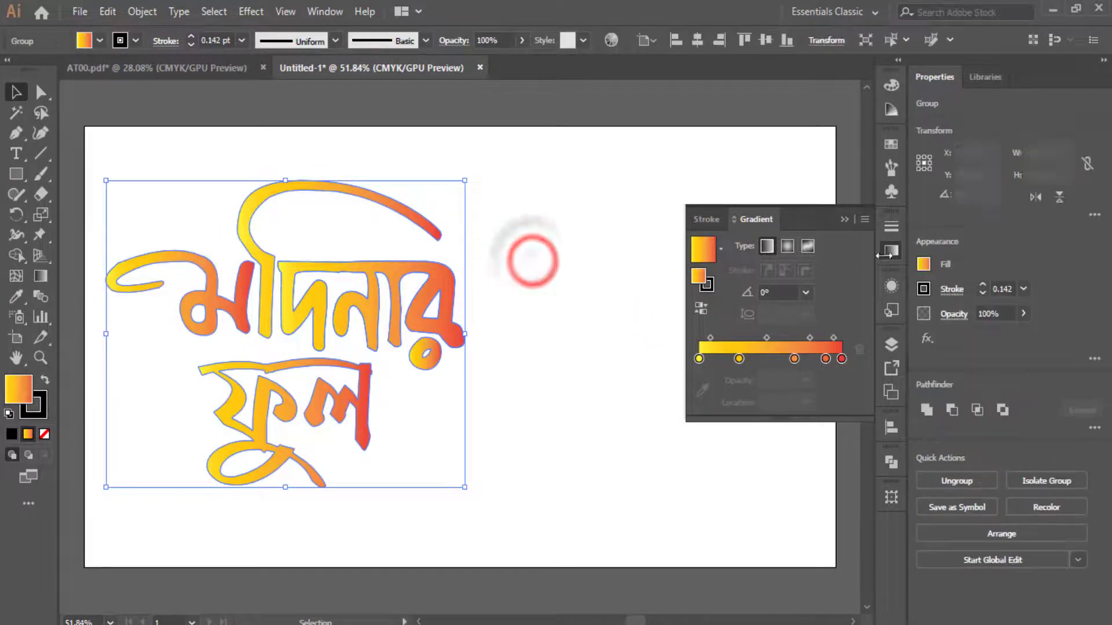
- Try orange and magenta fills, settle on dark green, then return to AT00.pdf
click(921, 265)
click(883, 325)
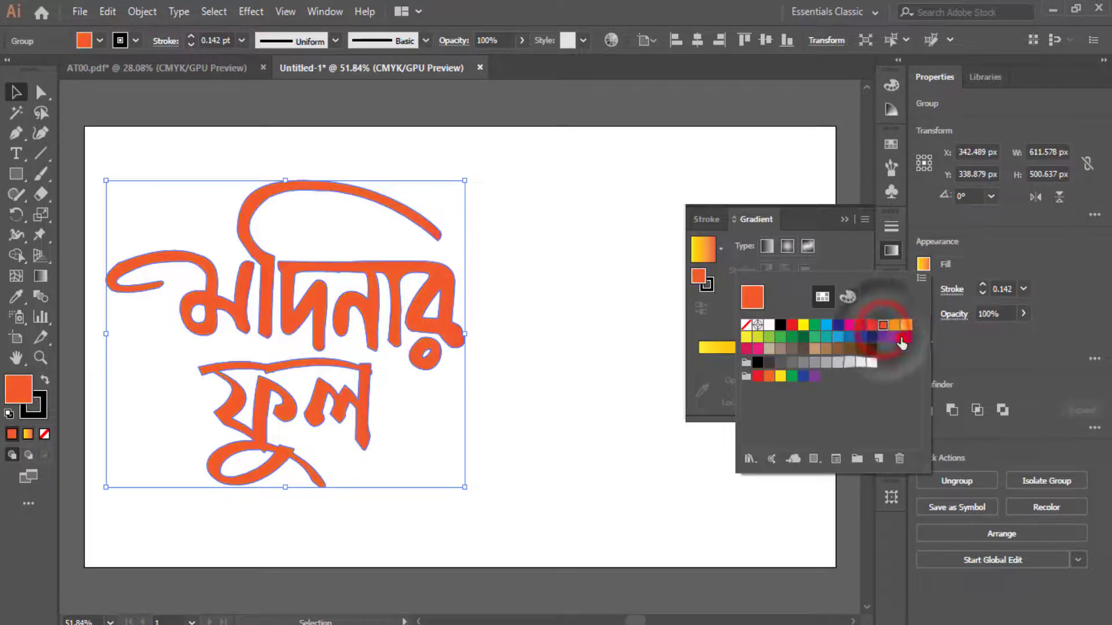
click(904, 337)
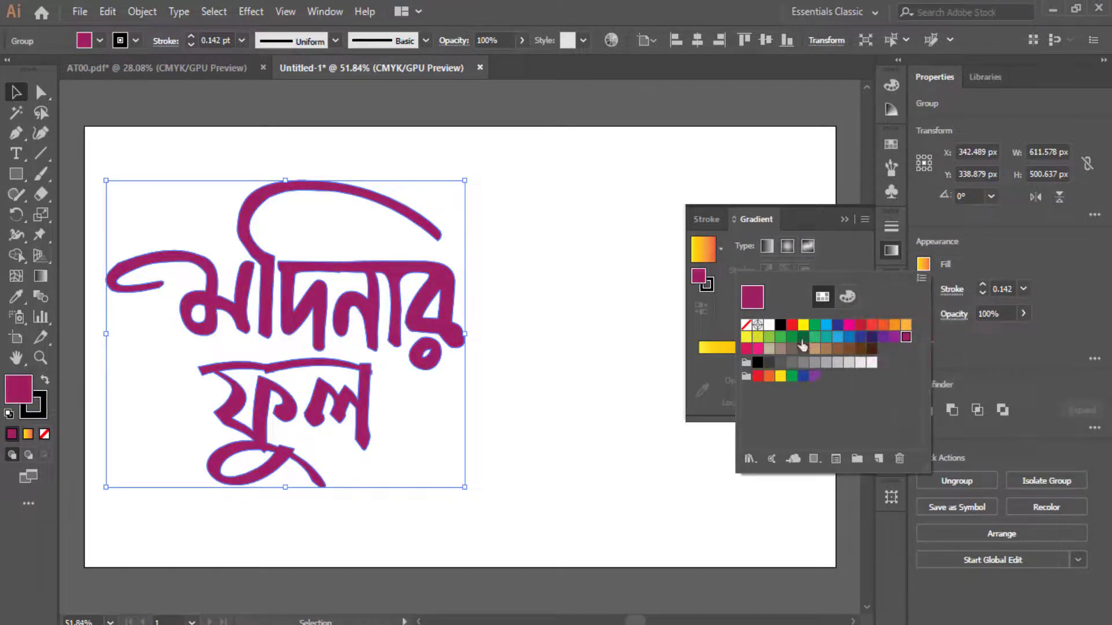
click(802, 339)
click(615, 278)
click(589, 282)
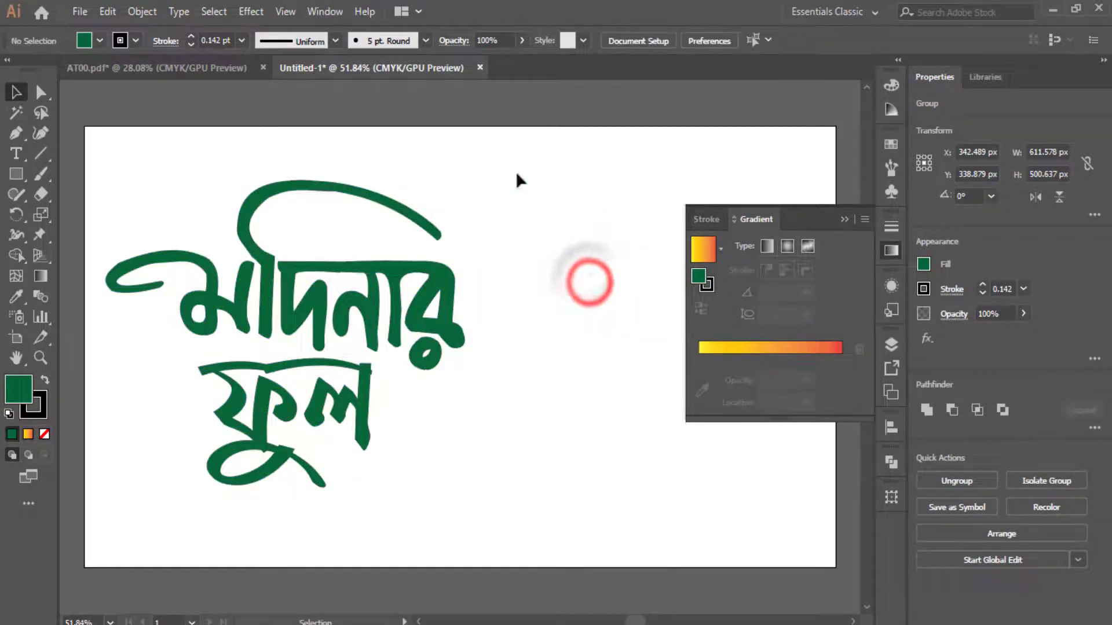
click(113, 69)
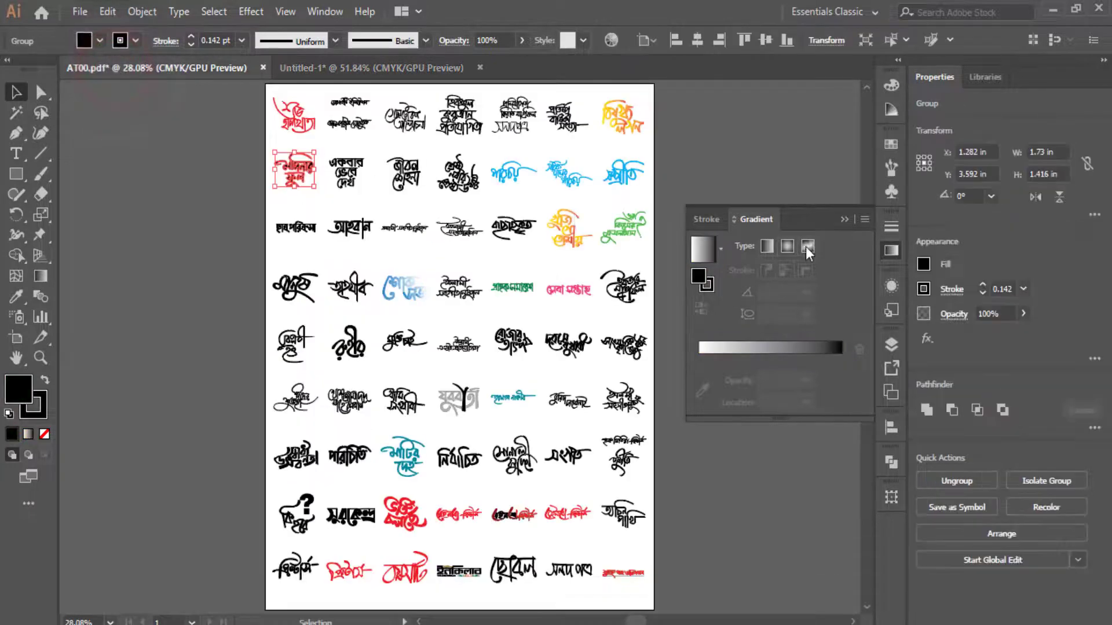
click(849, 216)
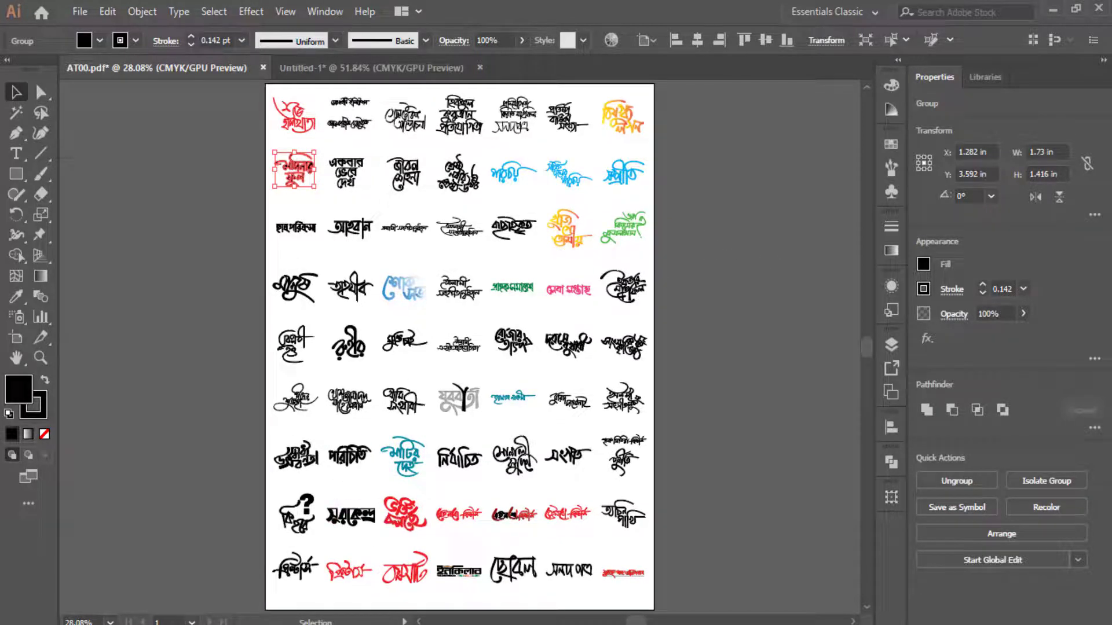
key(alt+Tab)
click(541, 340)
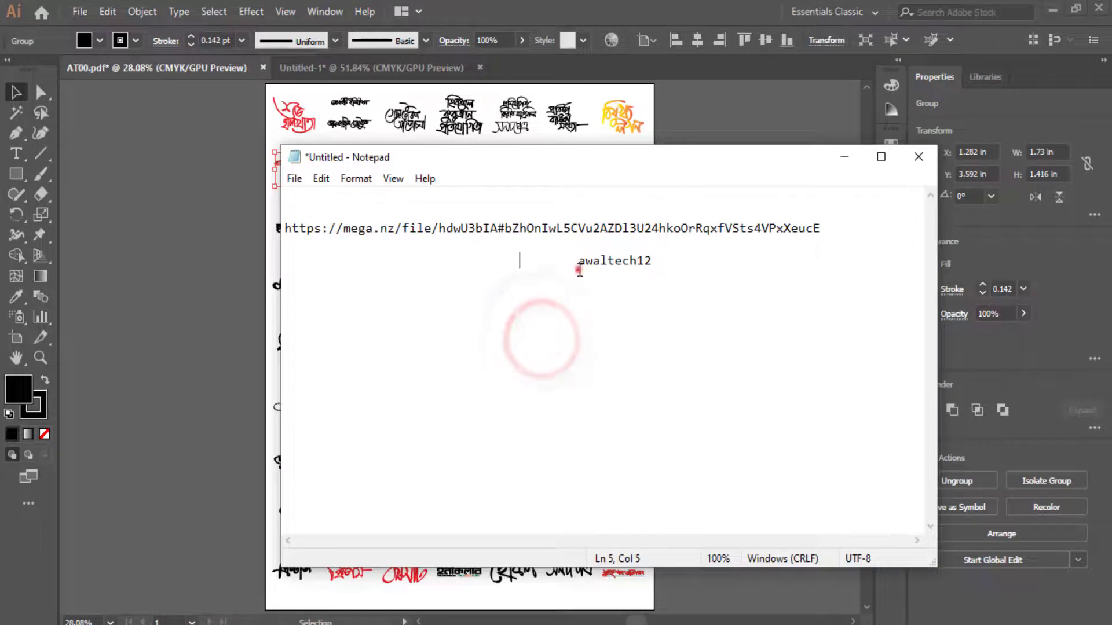
drag(579, 268, 653, 261)
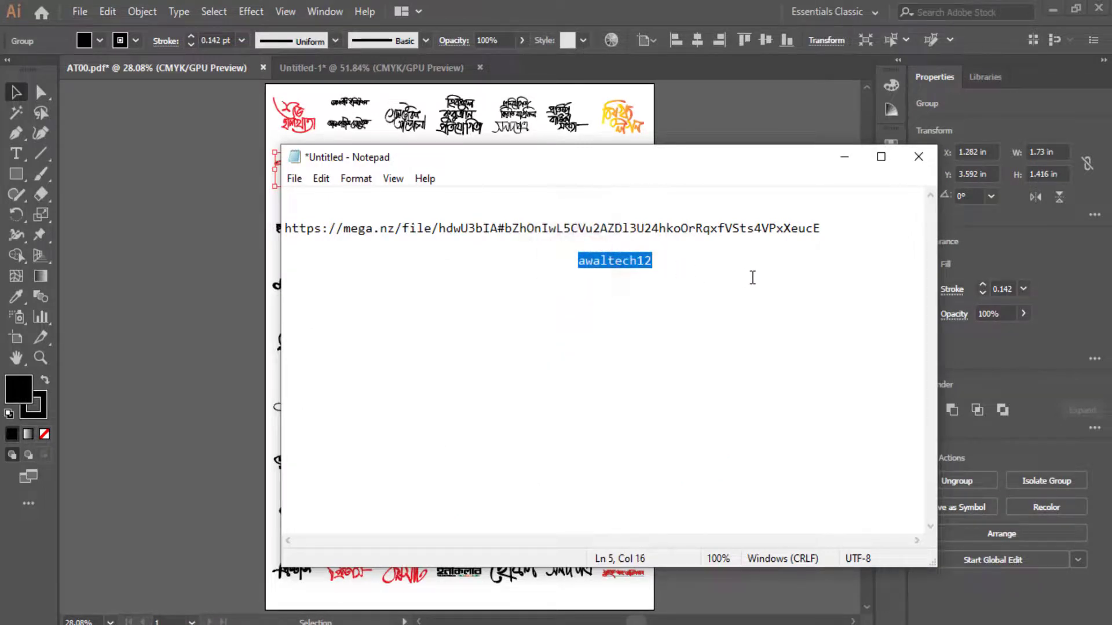
click(663, 270)
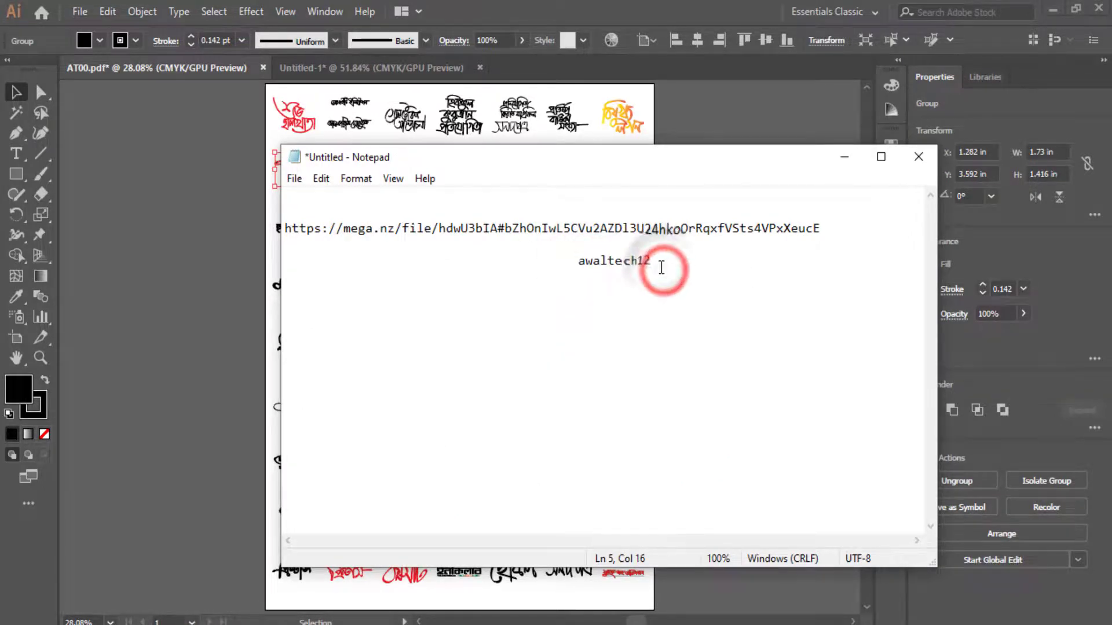
double_click(675, 263)
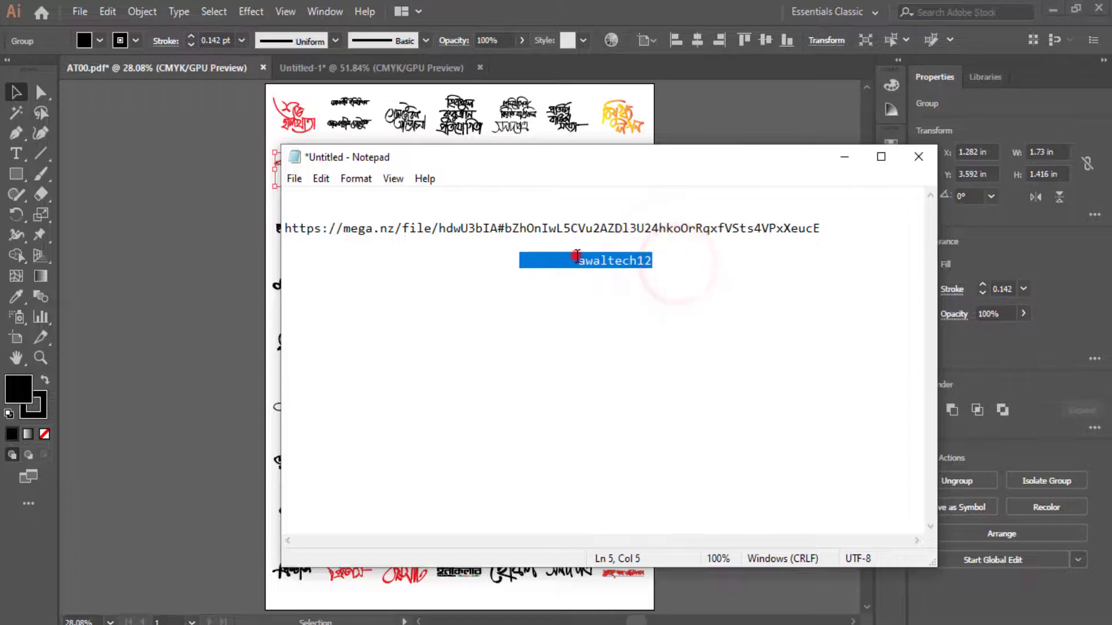
drag(576, 256, 654, 262)
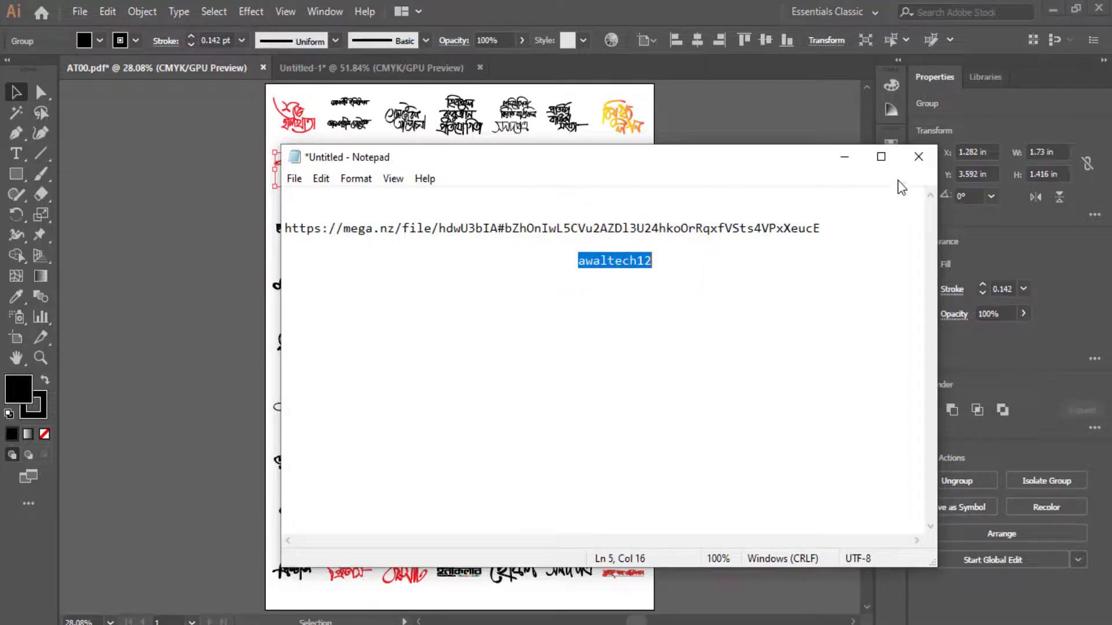
click(847, 158)
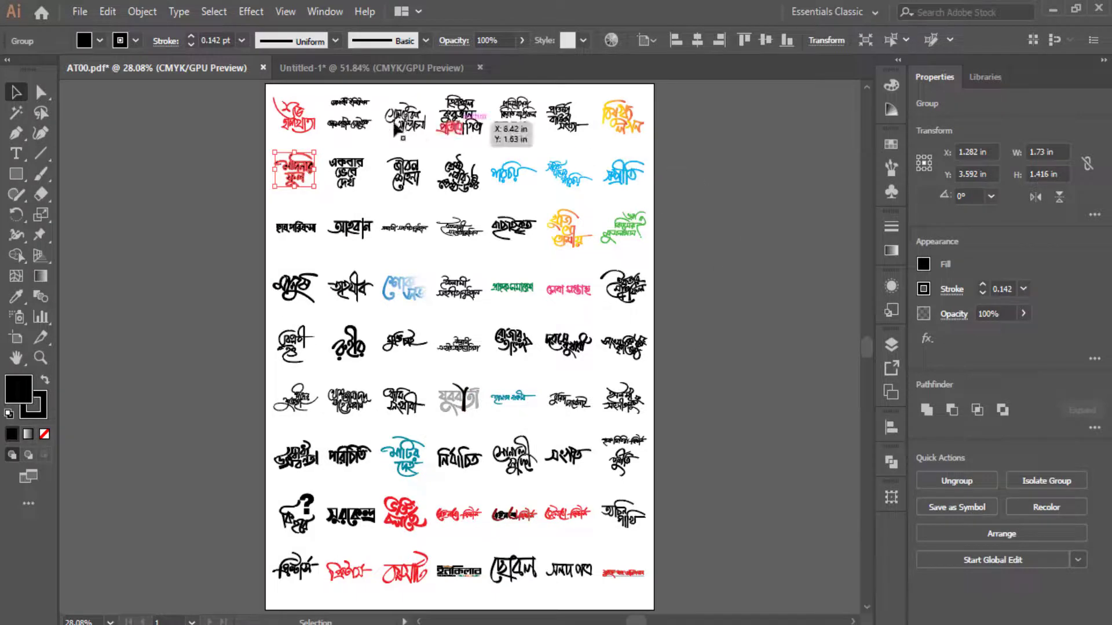
click(764, 191)
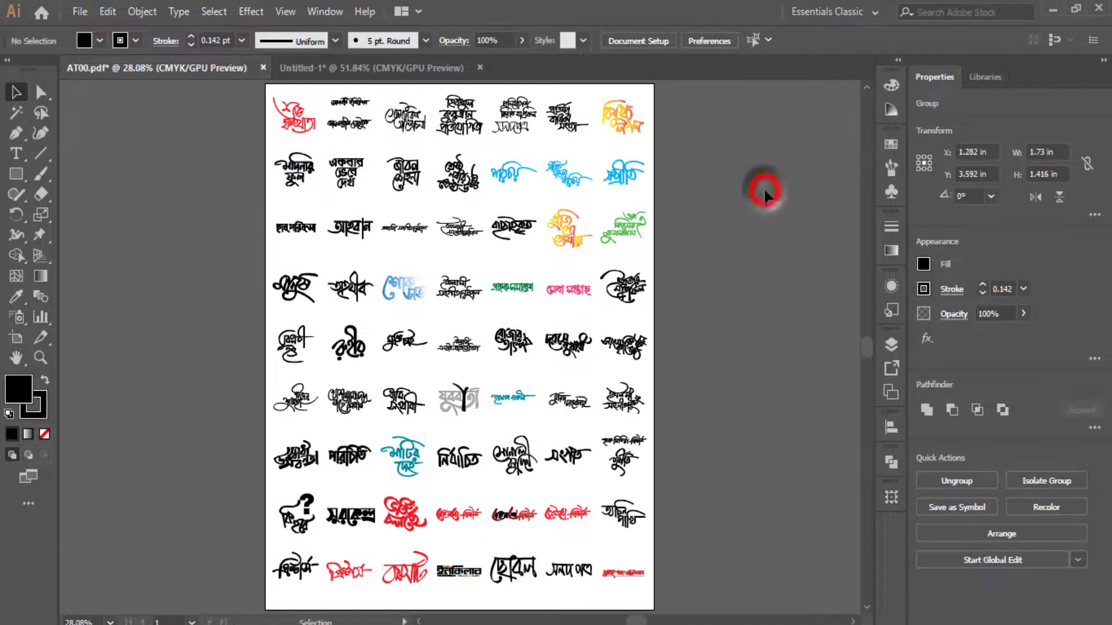